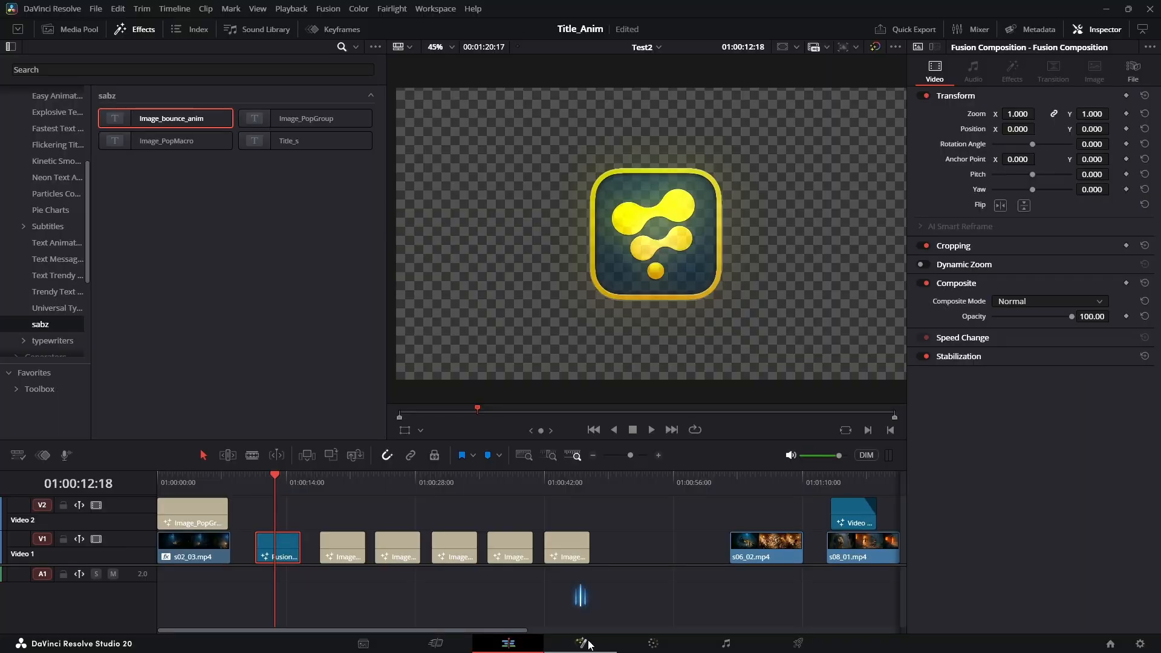
- In the Fusion composition, insert a Transform node between Glow1 and MediaOut1 and rename it Outro_Anim
left_click(590, 645)
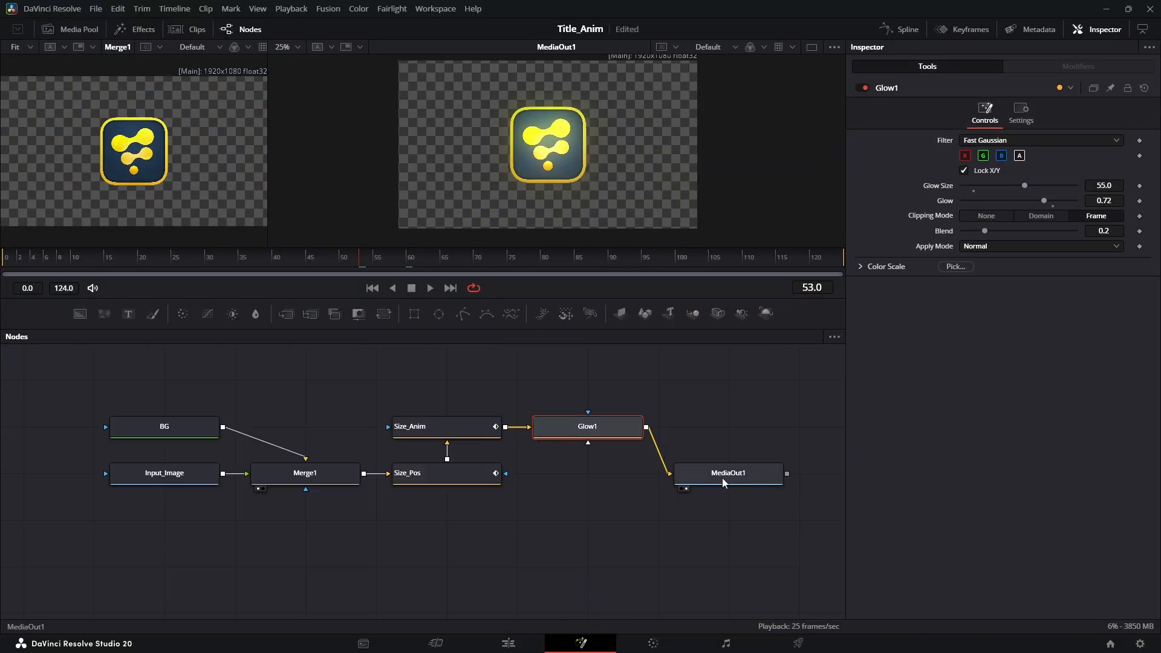
left_click(383, 314)
left_click_drag(747, 431, 606, 477)
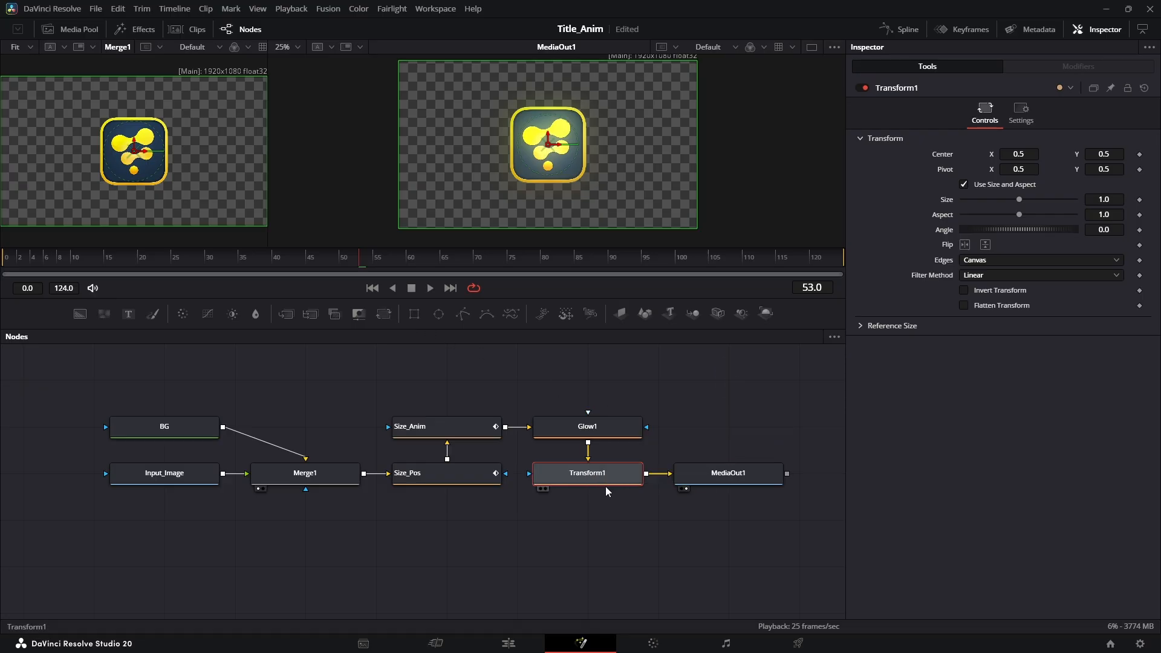
key("F2")
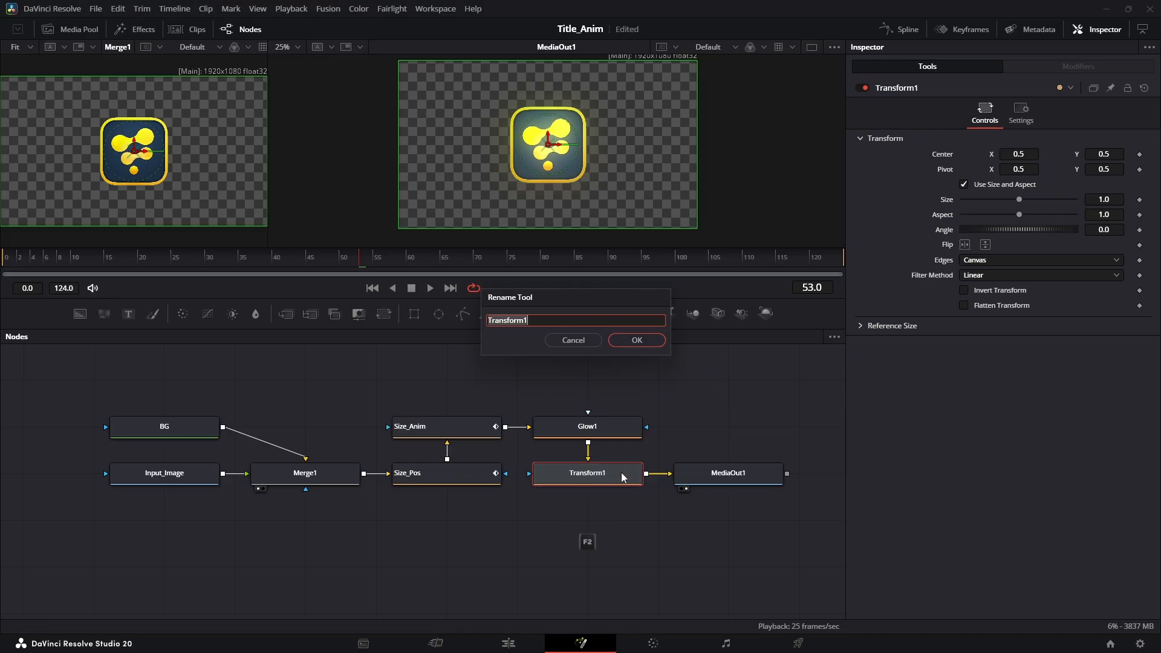
type("Outro_Anim")
key("Return")
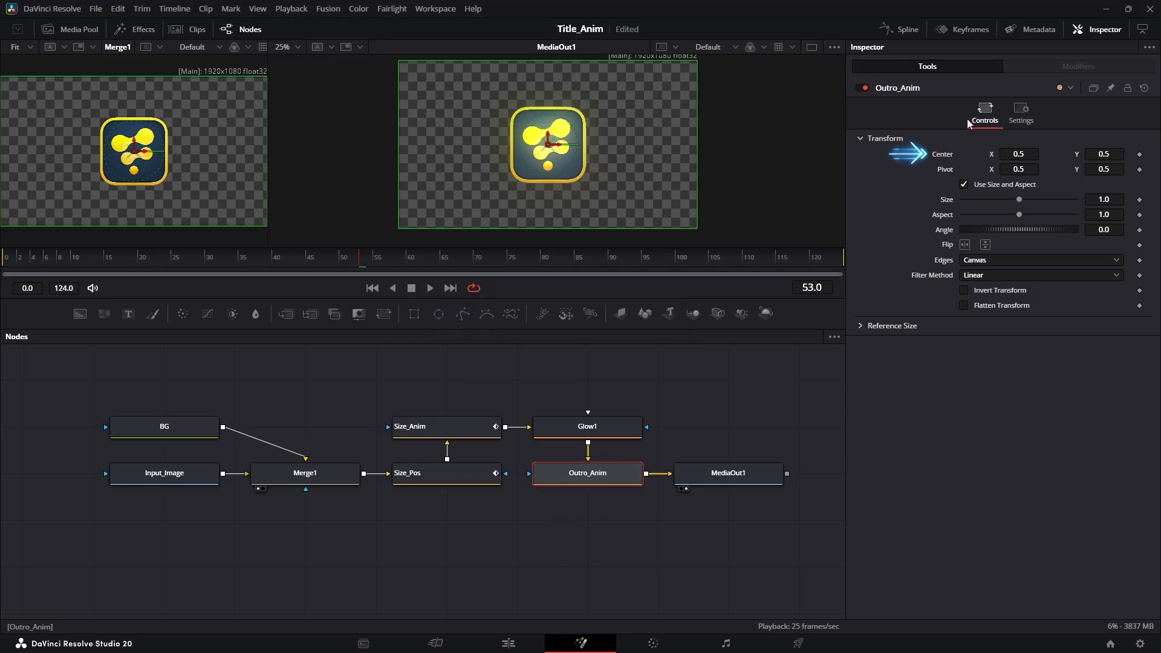
right_click(960, 152)
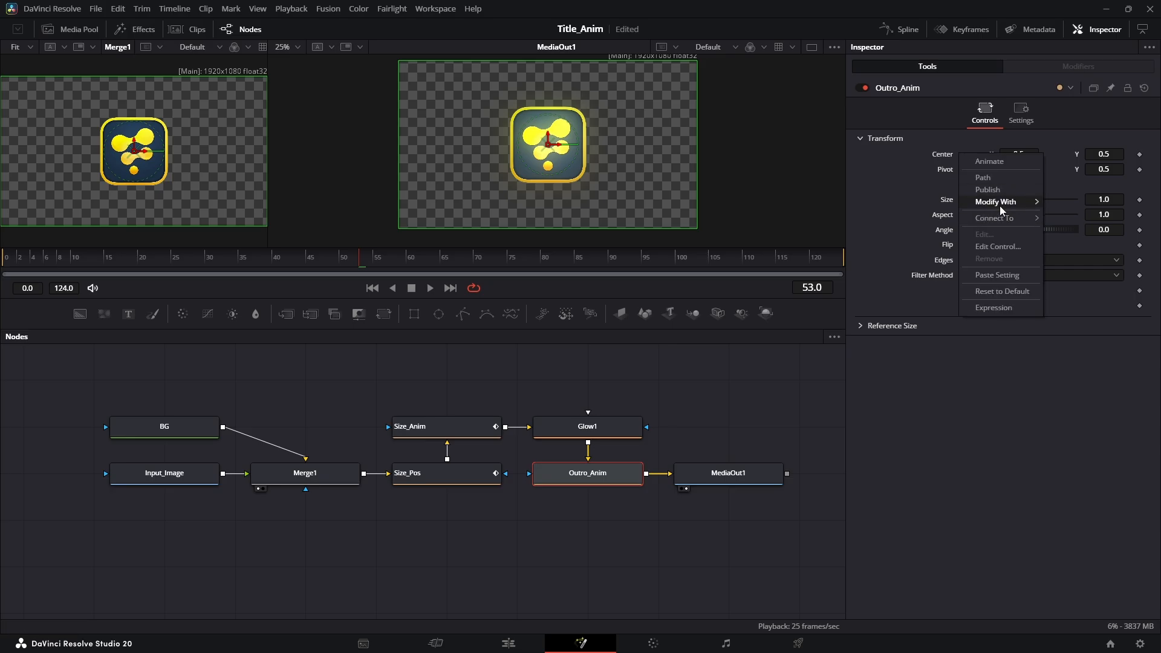
mouse_move(1001, 204)
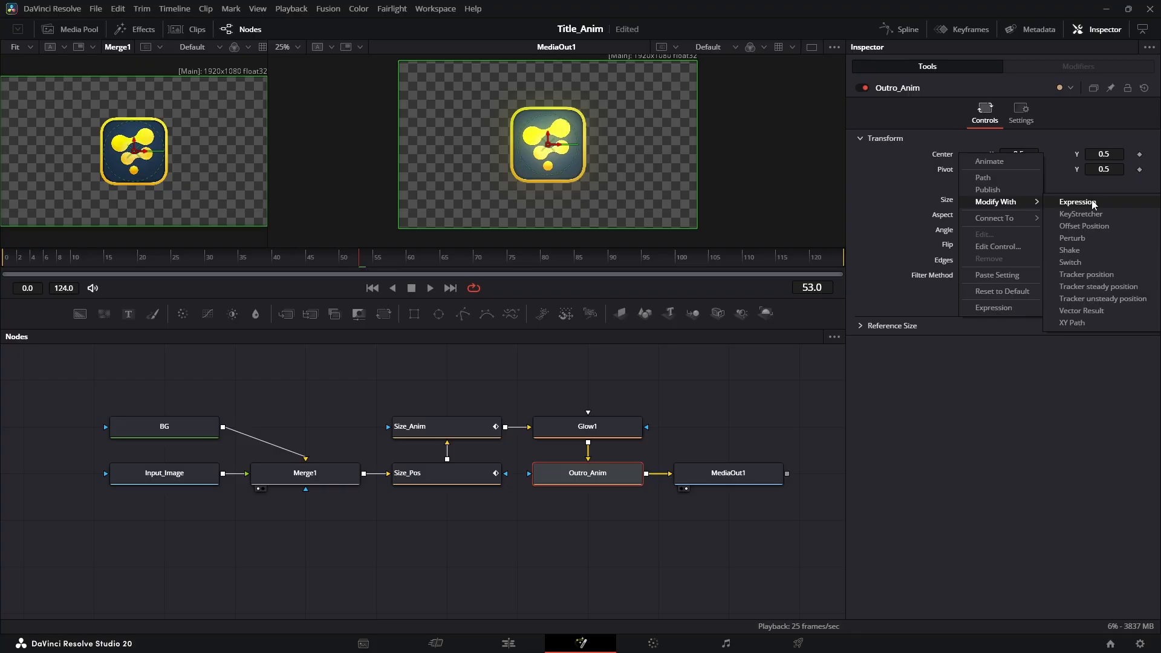
left_click(1080, 311)
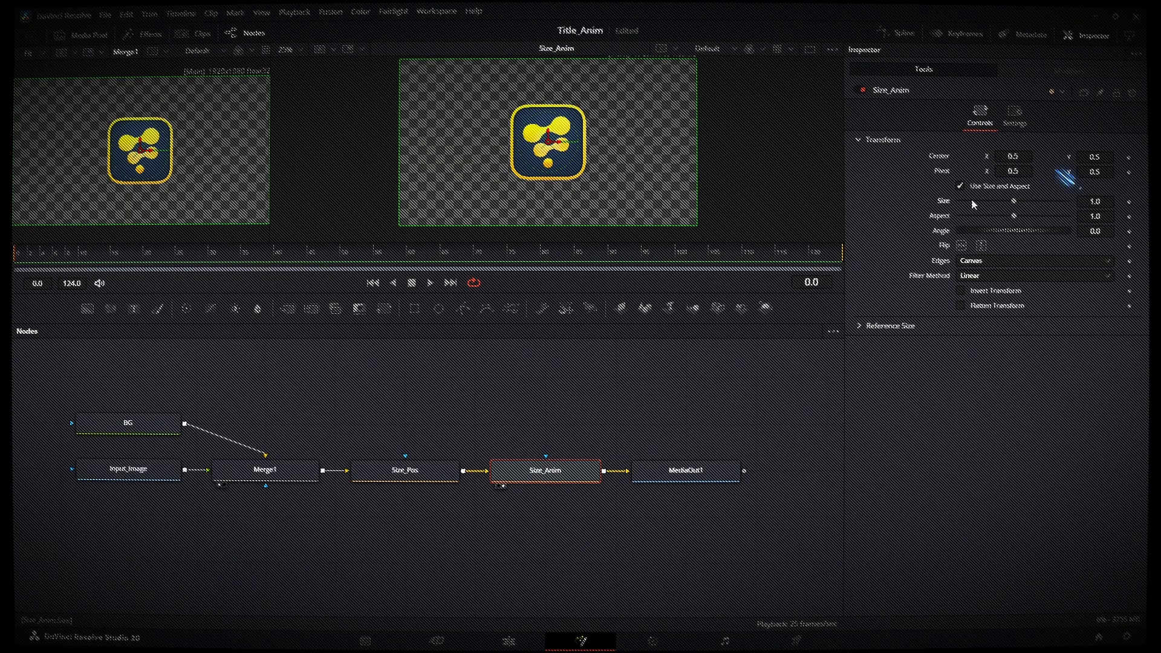
- Modify the Size of the Size_Anim node with Anim Curves
right_click(973, 205)
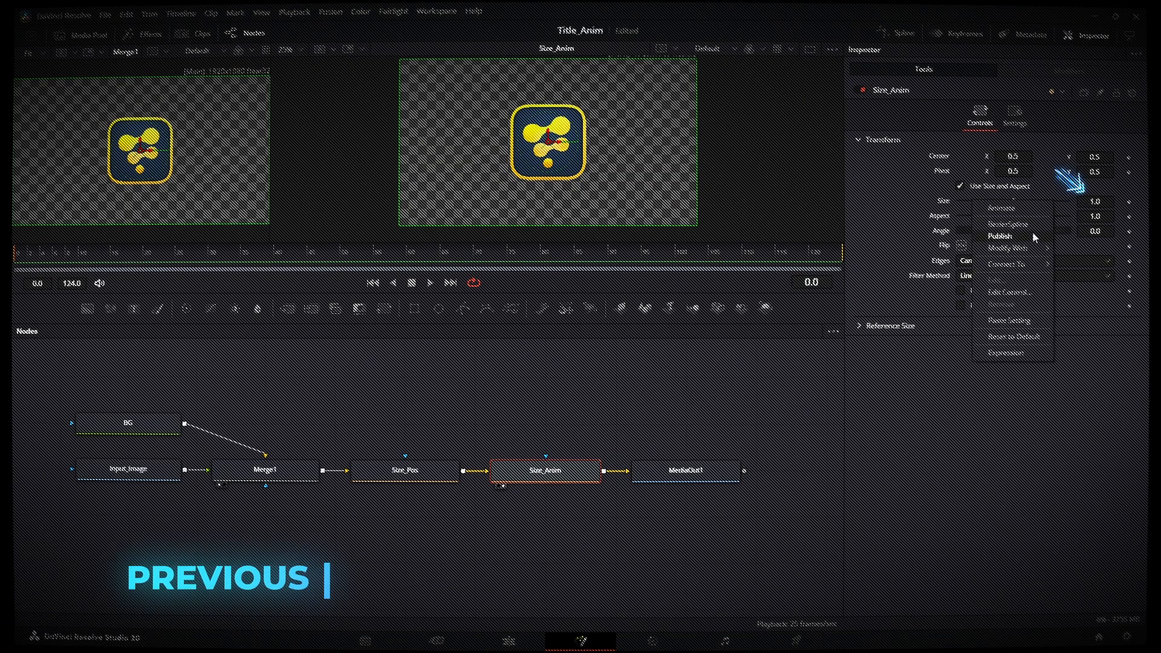
mouse_move(1022, 248)
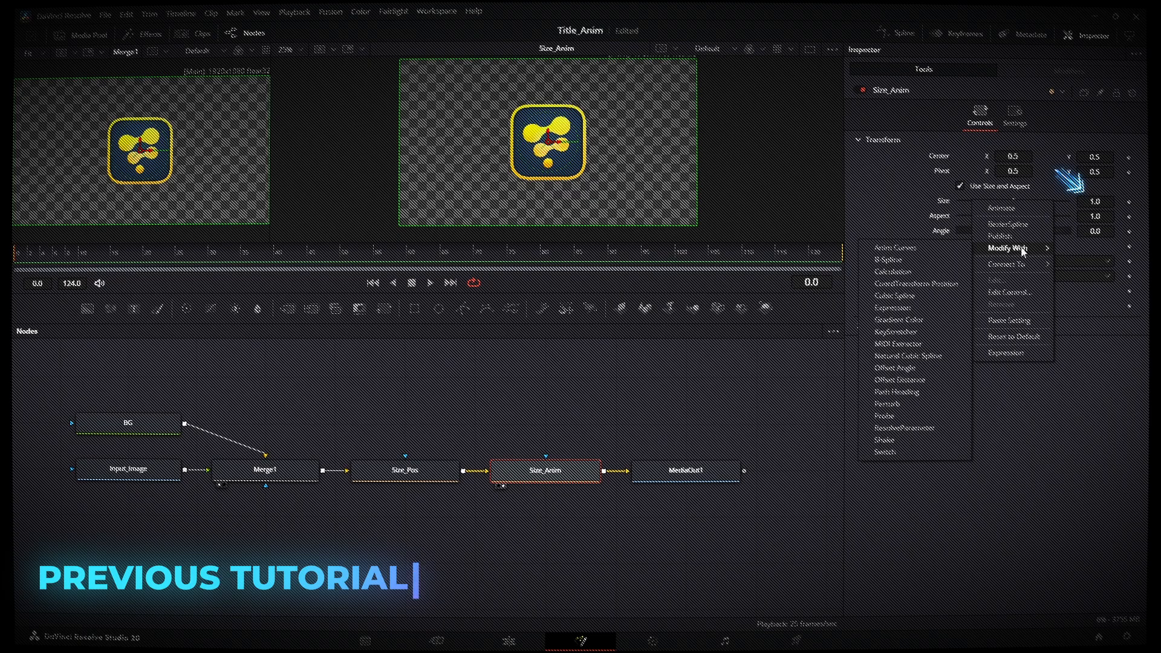
left_click(904, 253)
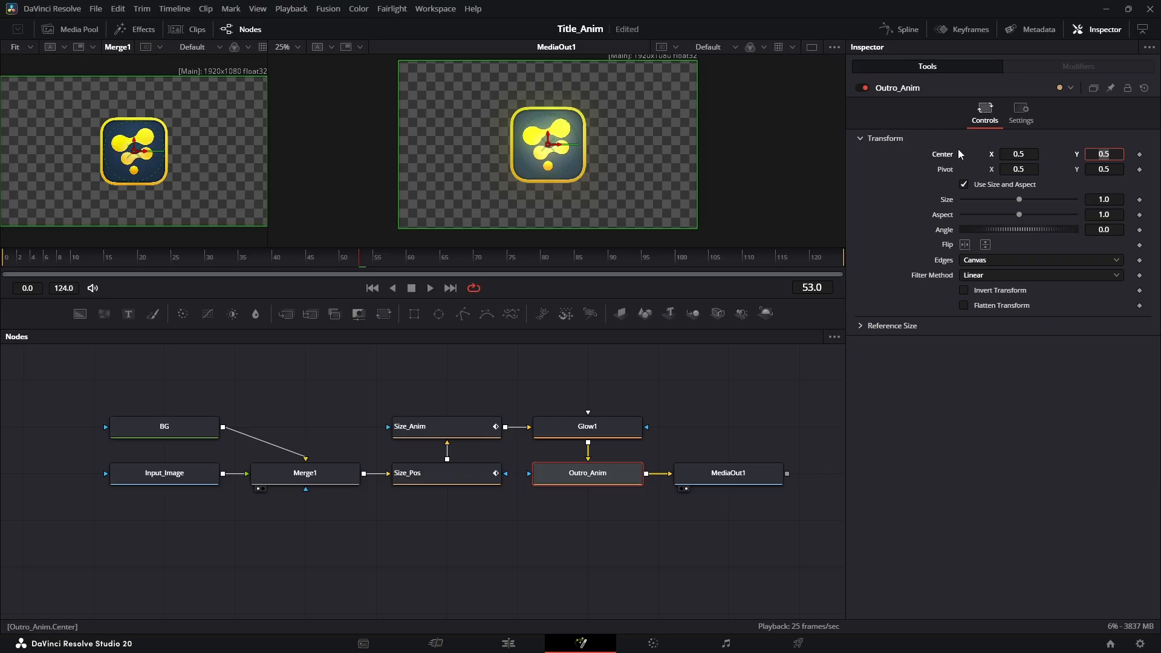
- Modify the Center of the Outro_Anim node with Vector Result
right_click(958, 154)
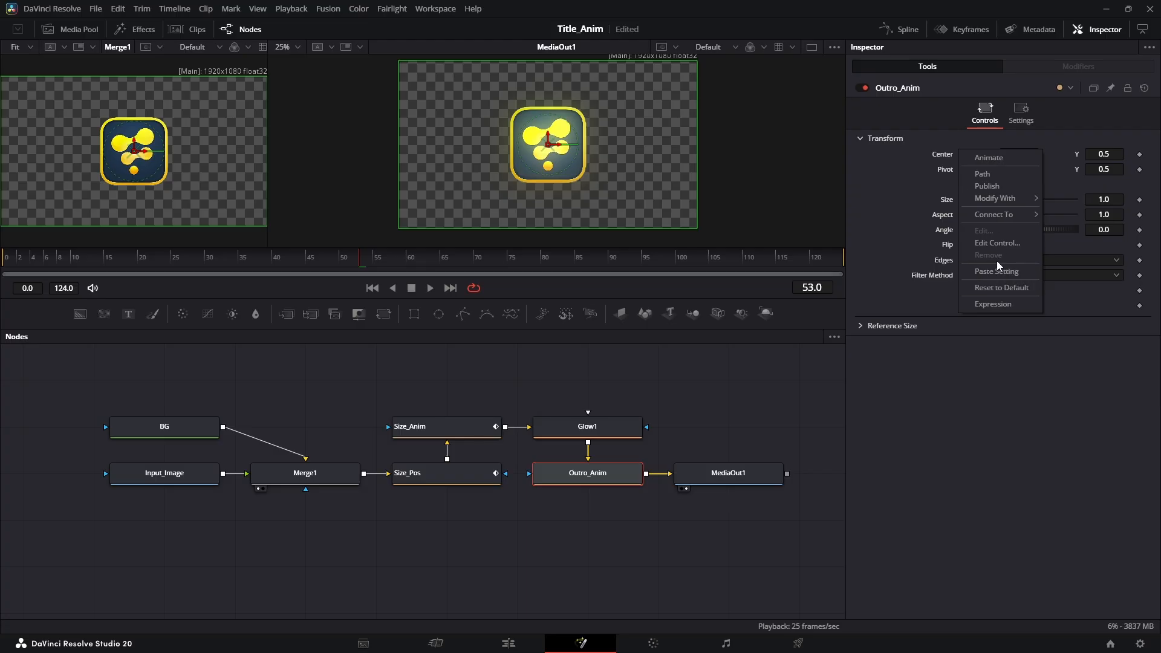
mouse_move(1007, 199)
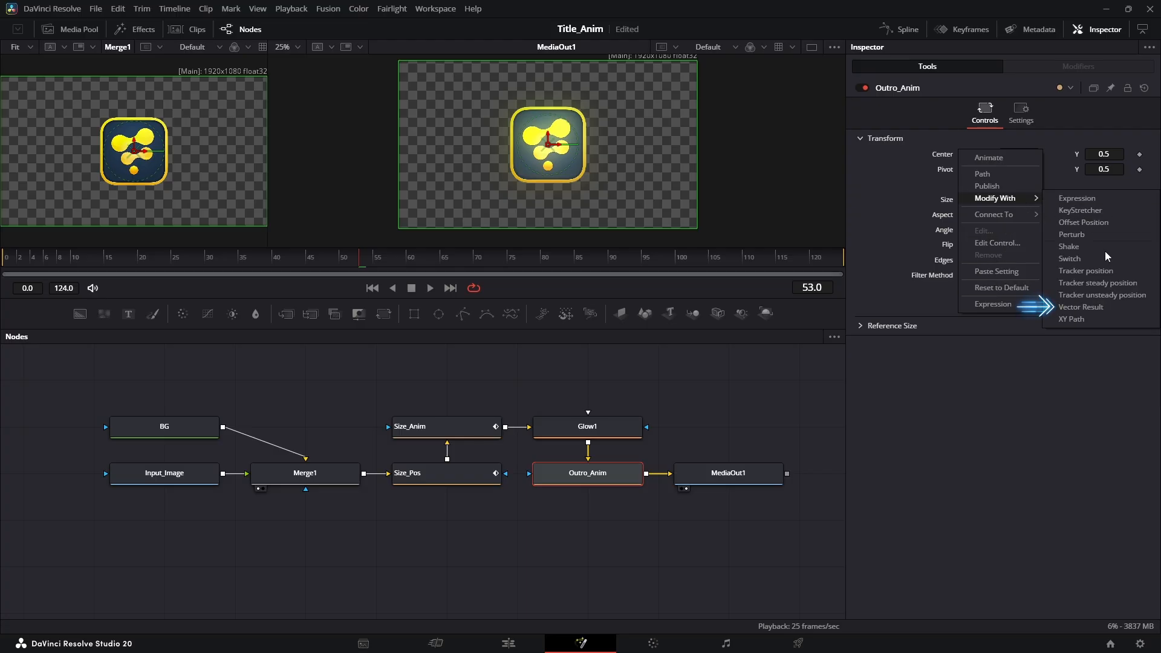
left_click(1093, 310)
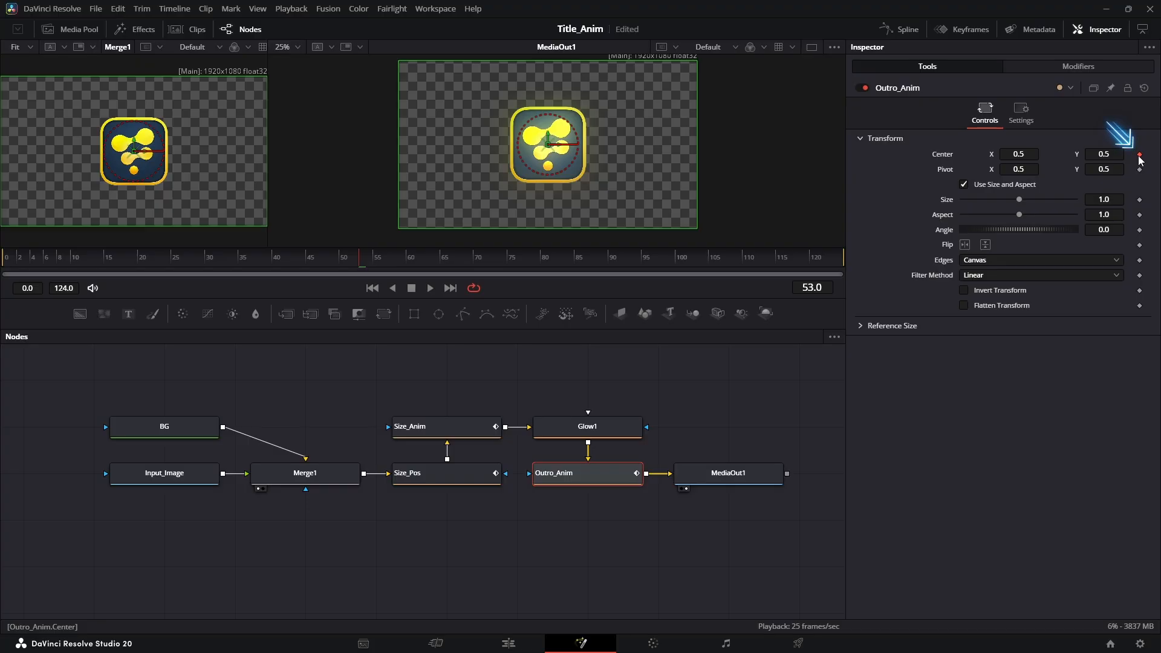
- Rename the vector modifier on Outro_Anim's Center as Outro_Anim_Curve
left_click(1079, 66)
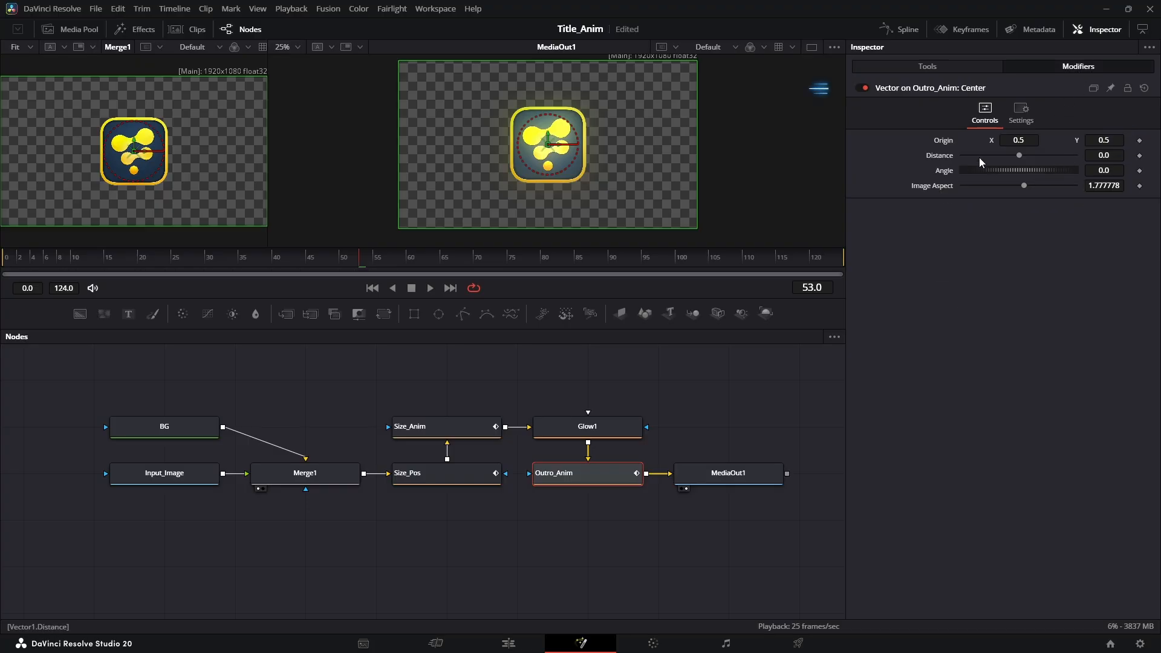
right_click(943, 92)
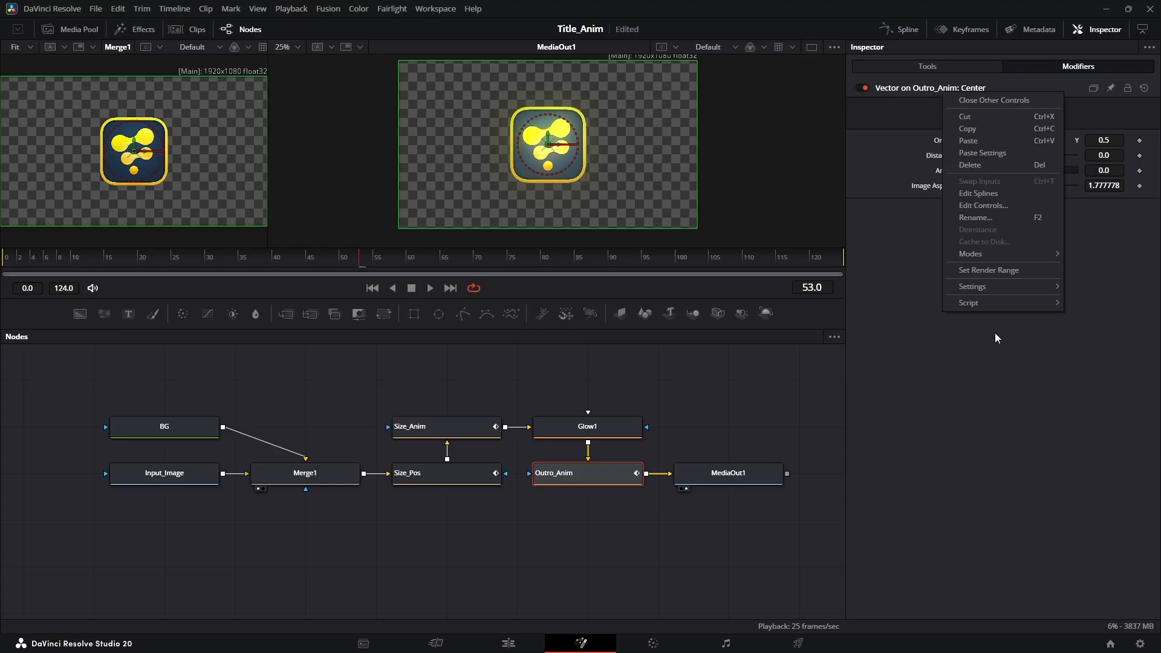
left_click(985, 217)
type("Ou")
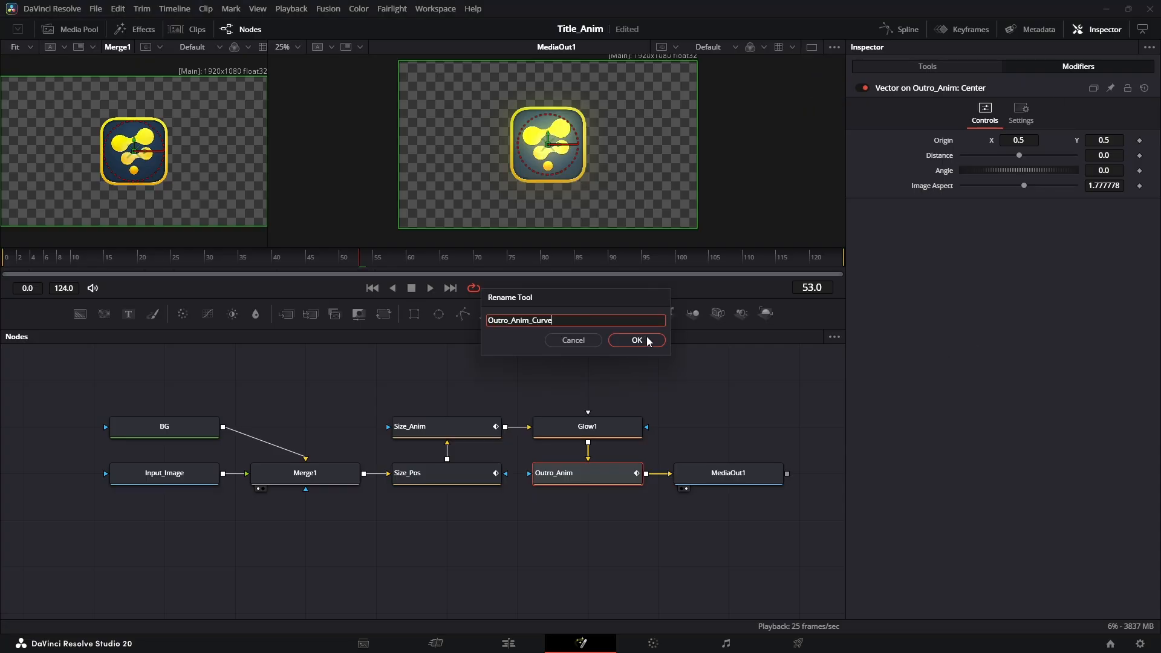
type("tro_Anim_Curve")
left_click(637, 339)
- Play the animation, try a Distance of 0.1 on Outro_Anim_Curve, and reset the Distance to its default
key("space")
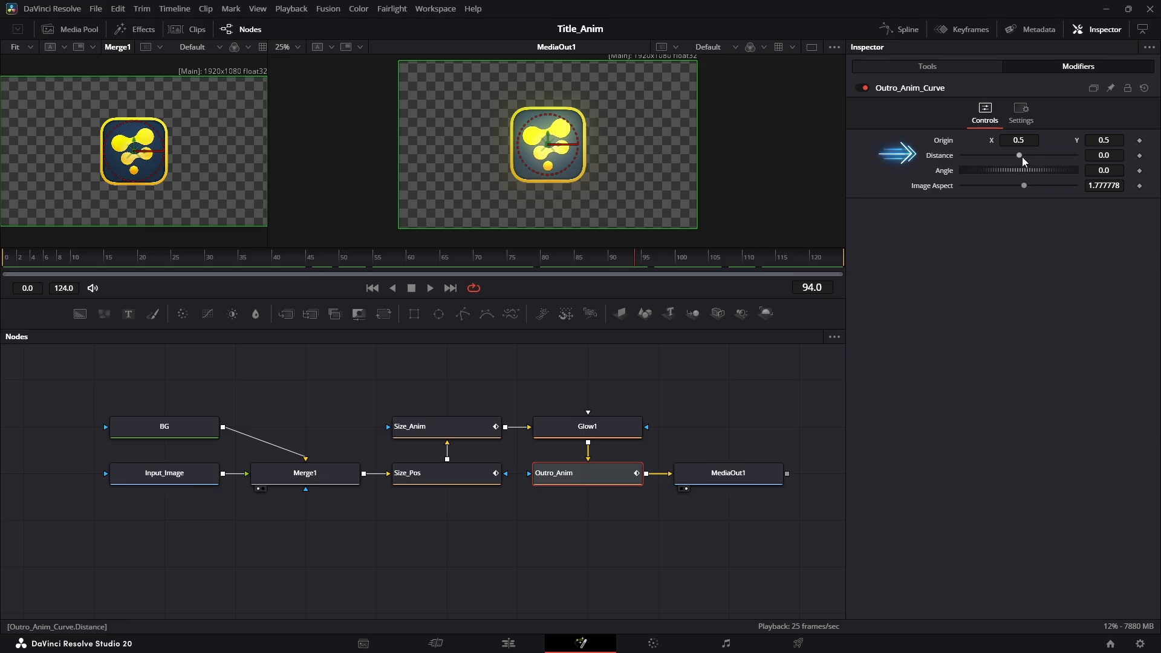
mouse_move(1022, 157)
left_mouse_down()
mouse_move(1080, 160)
mouse_move(961, 159)
mouse_move(1021, 161)
left_mouse_up()
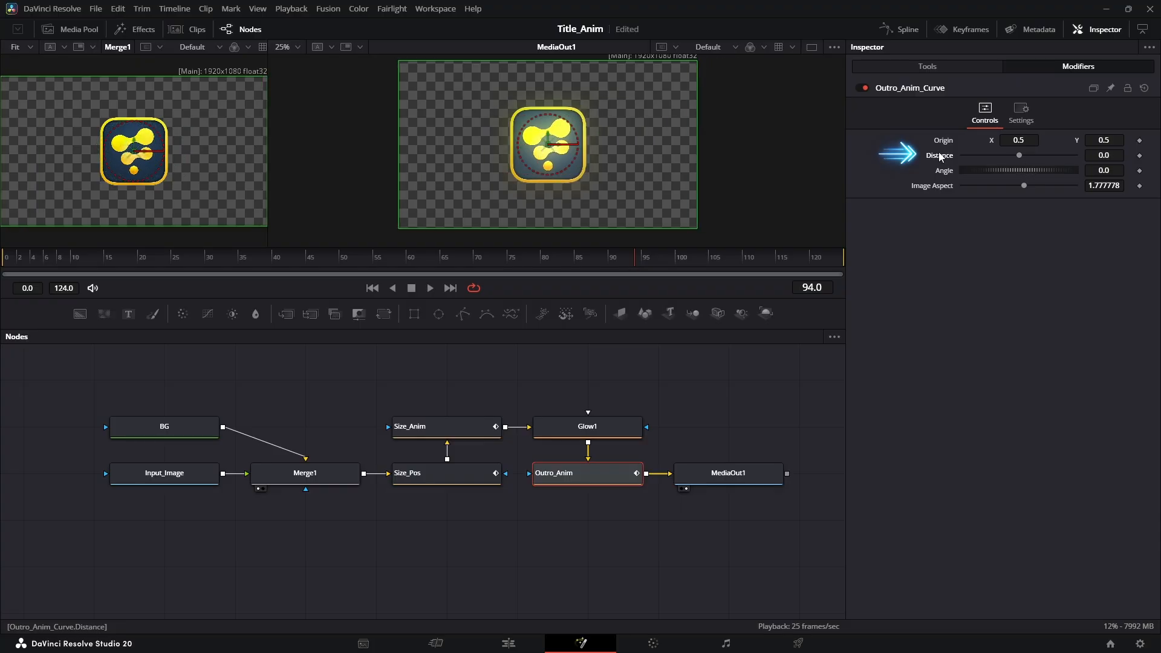
mouse_move(1022, 155)
left_mouse_down()
mouse_move(1096, 154)
mouse_move(963, 155)
mouse_move(1096, 160)
mouse_move(936, 161)
mouse_move(1028, 160)
left_mouse_up()
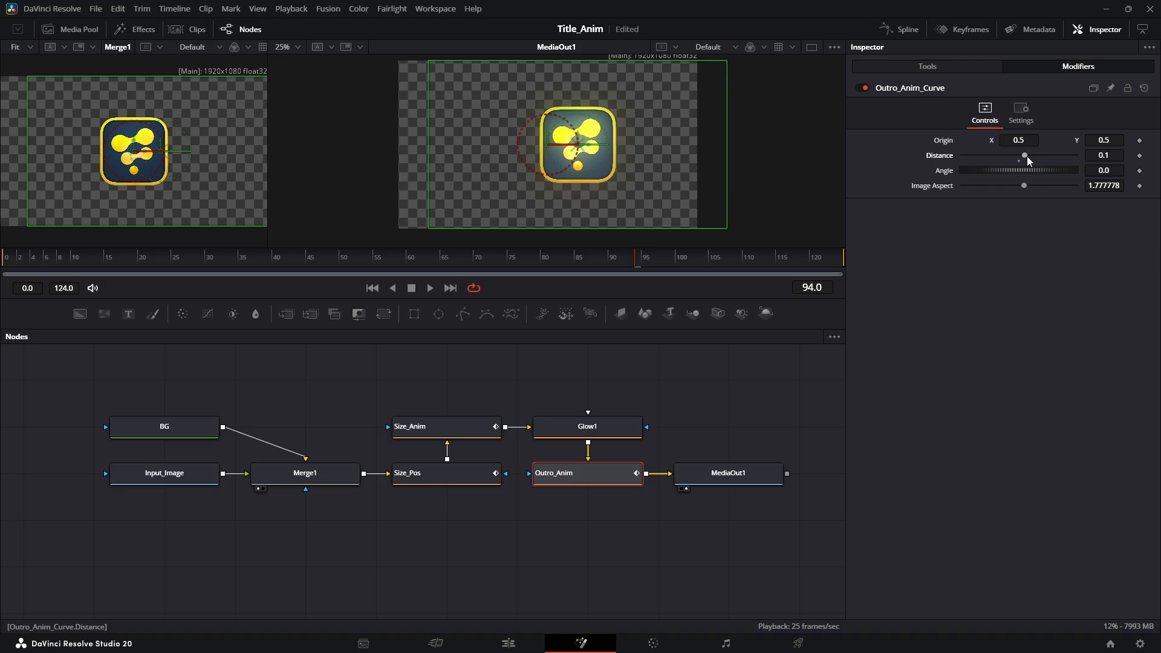
double_click(940, 156)
- Modify the Distance of Outro_Anim_Curve with Anim Curves and scrub back to frame 24 to preview the movement
right_click(942, 158)
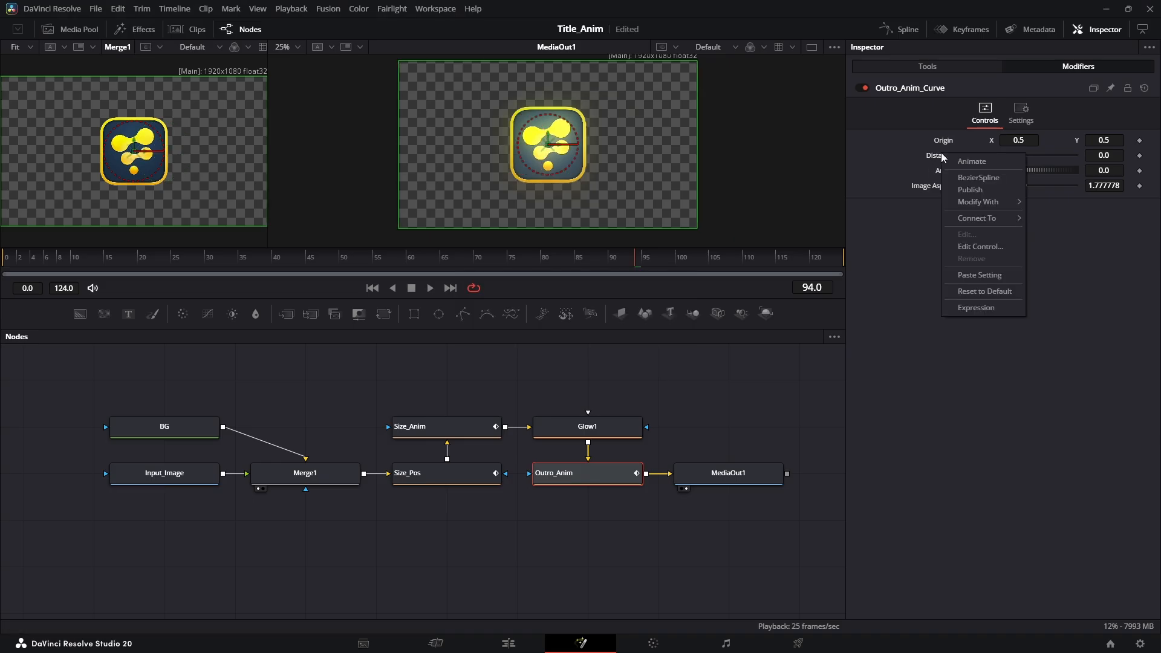
mouse_move(979, 202)
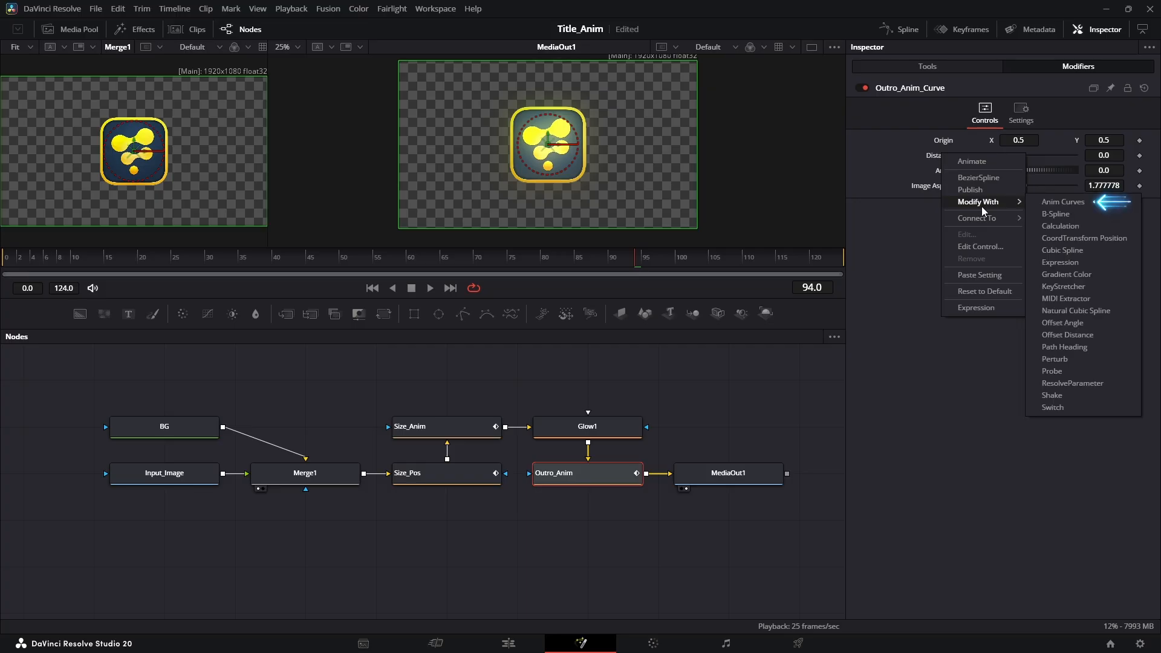
left_click(1083, 207)
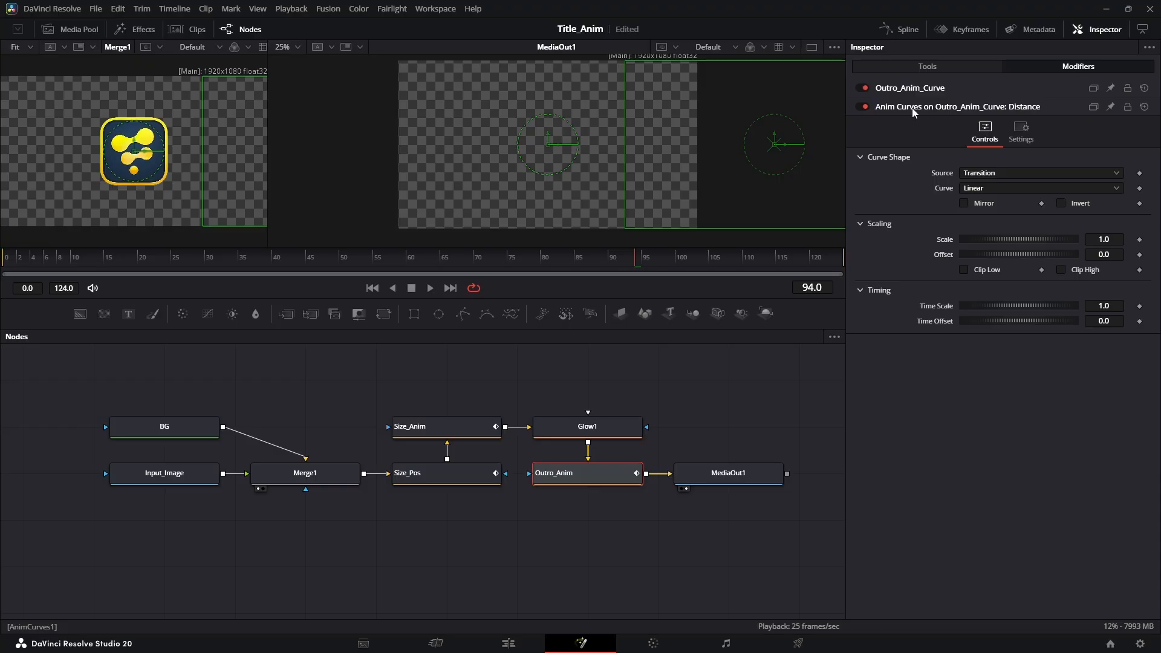
left_click_drag(524, 267, 168, 268)
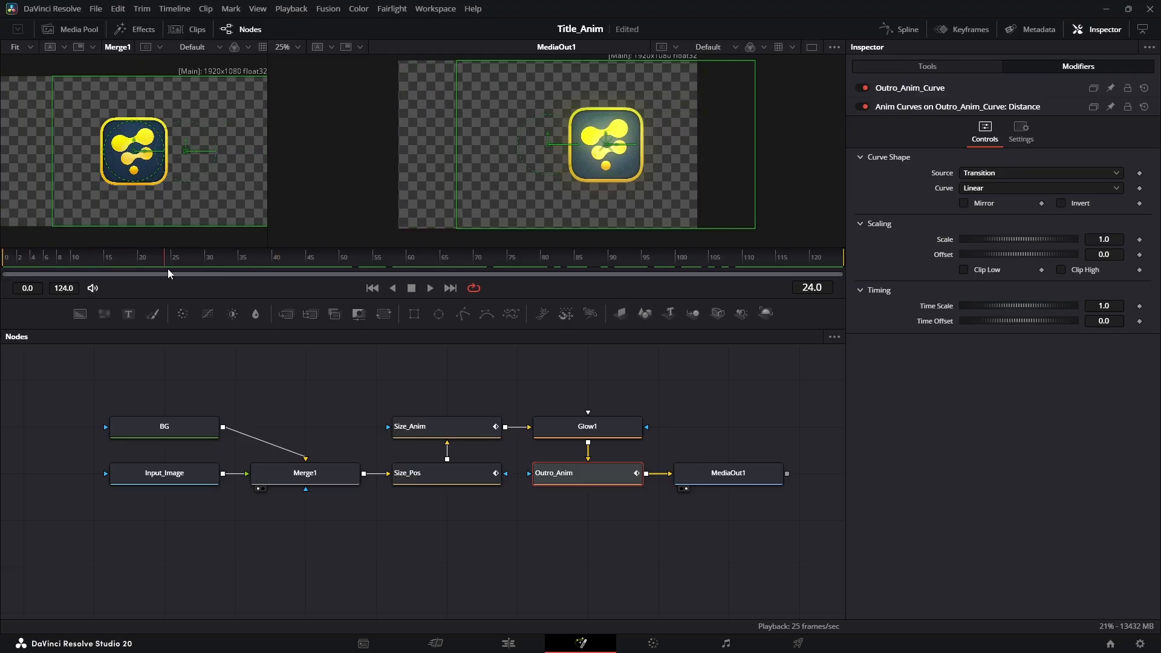
- Rename the Anim Curves modifier on the Distance as Outro_Anim_Curve_Direction
right_click(924, 108)
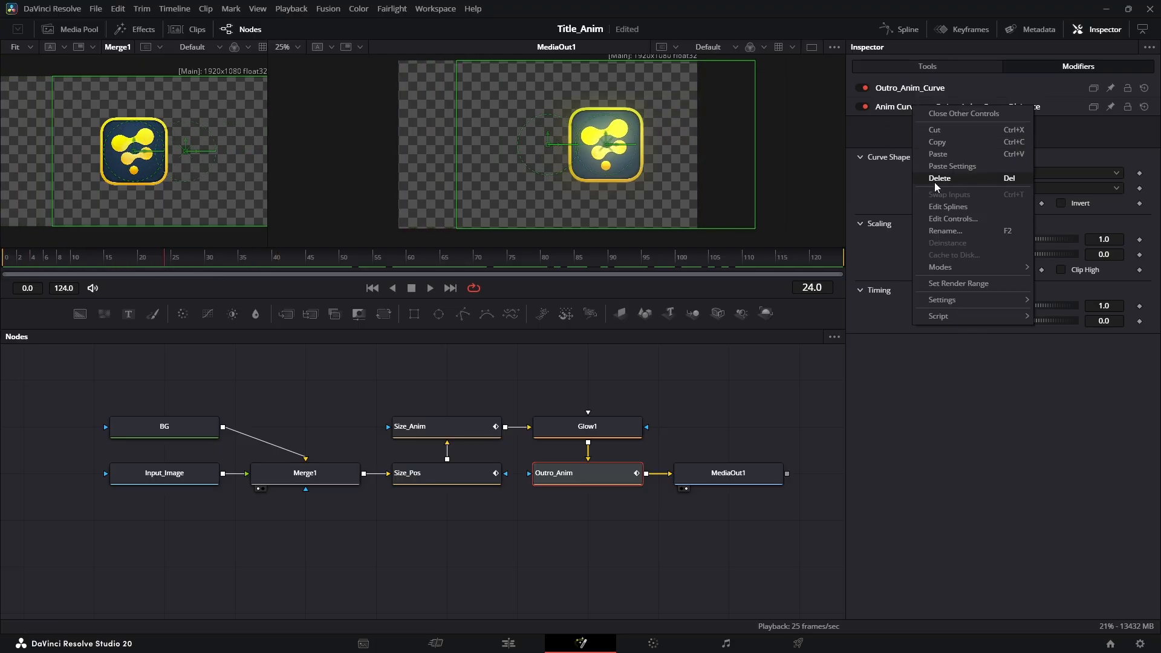
left_click(952, 231)
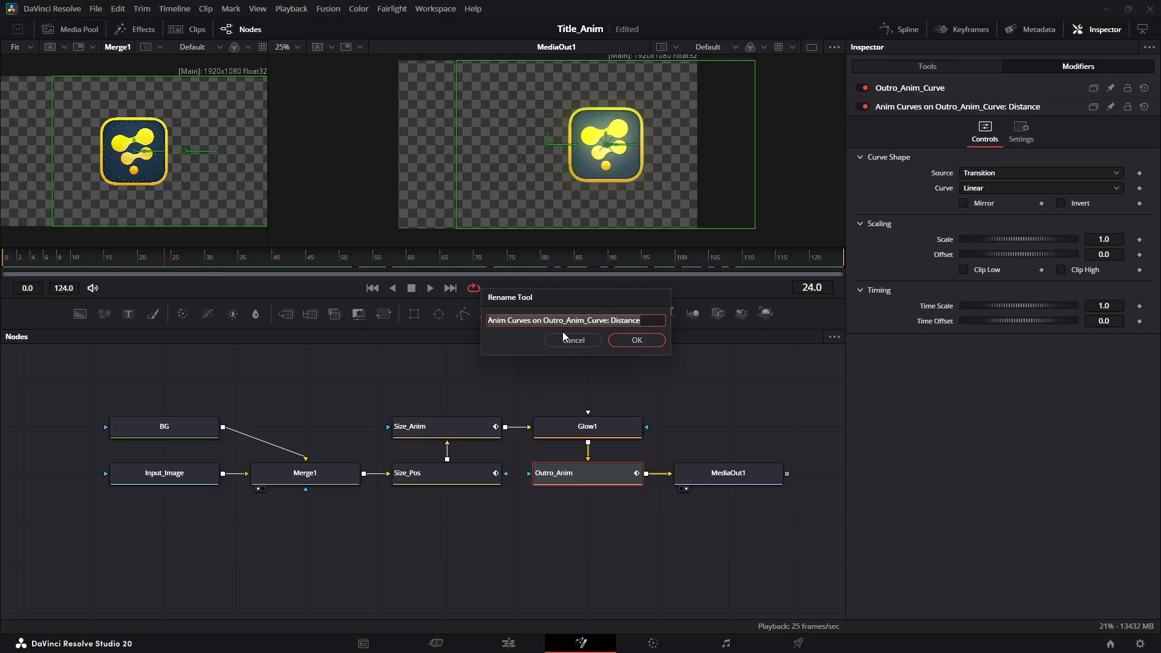
type("Outro")
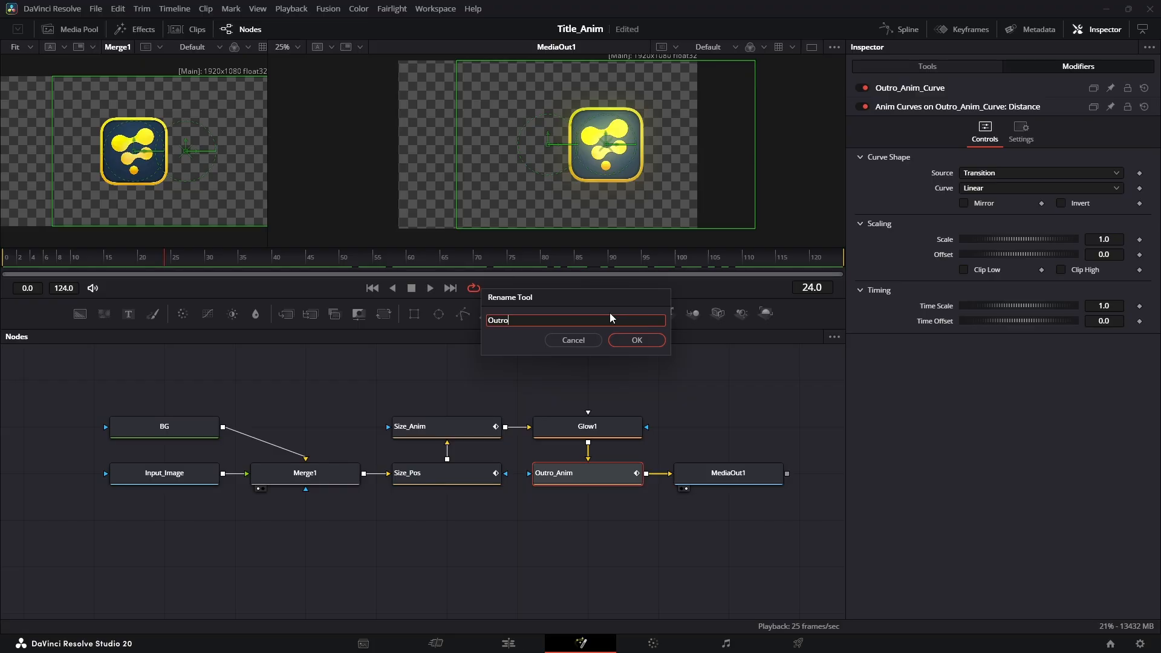
type("_Anim_Curve_Direction")
left_click(629, 339)
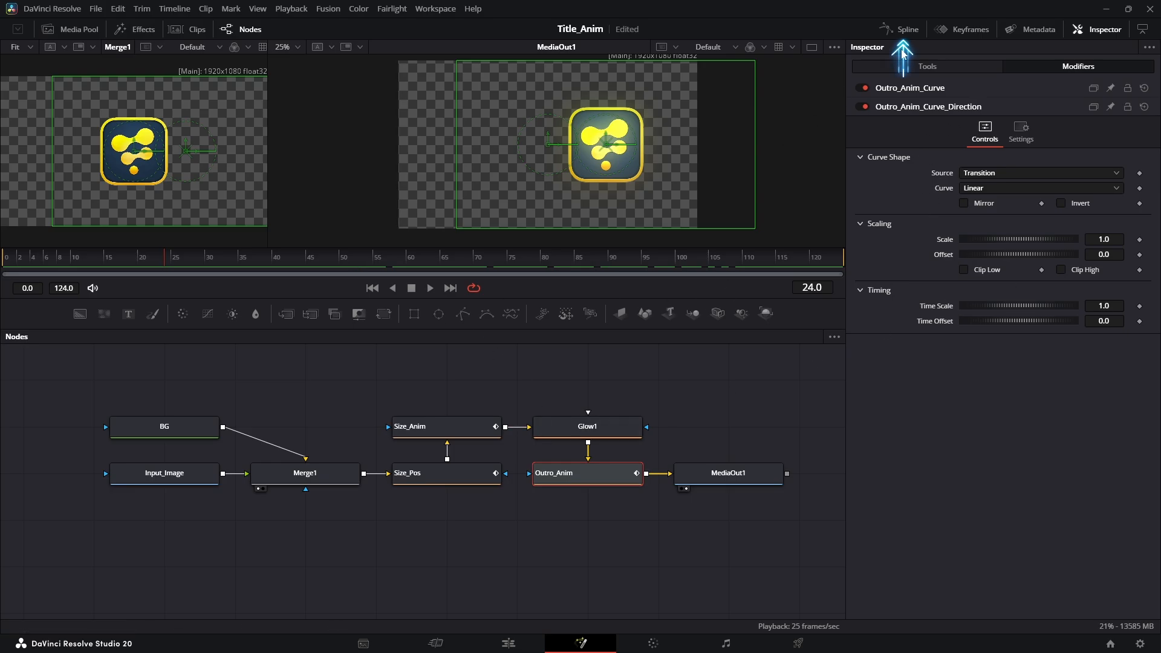
- Open the Spline editor next to the node graph
left_click(903, 31)
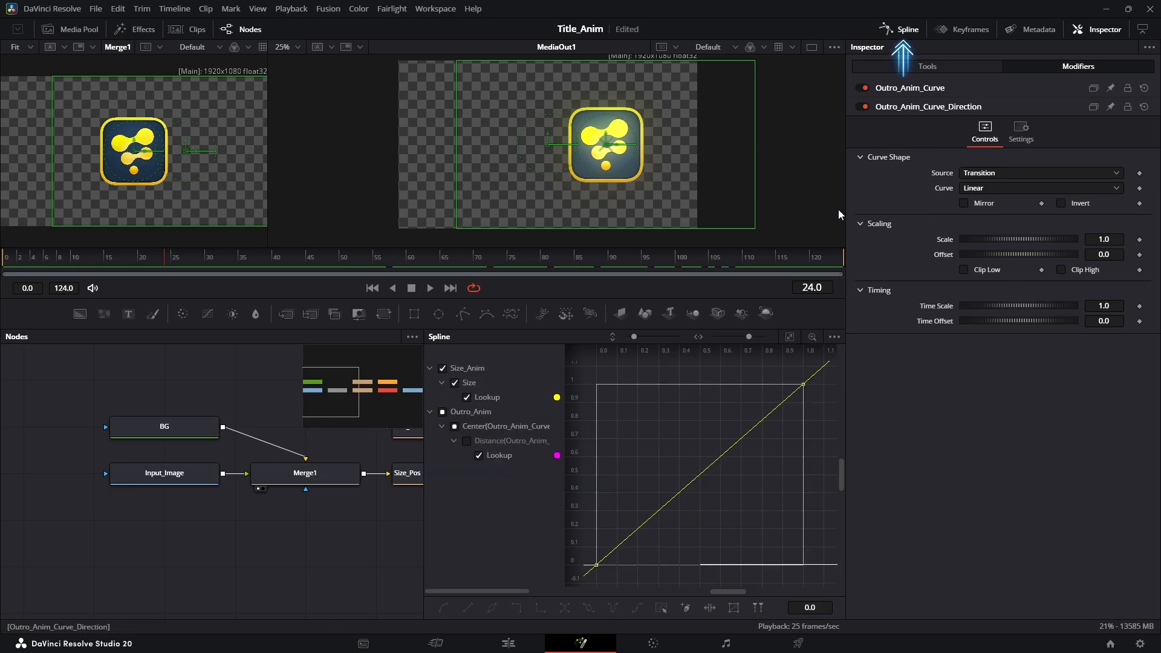
left_click_drag(312, 483, 119, 483)
left_click_drag(249, 478, 85, 477)
left_click_drag(311, 492, 262, 492)
- Pin the Outro_Anim_Curve and Outro_Anim_Curve_Direction modifiers so the controls of both stay expanded
left_click(973, 68)
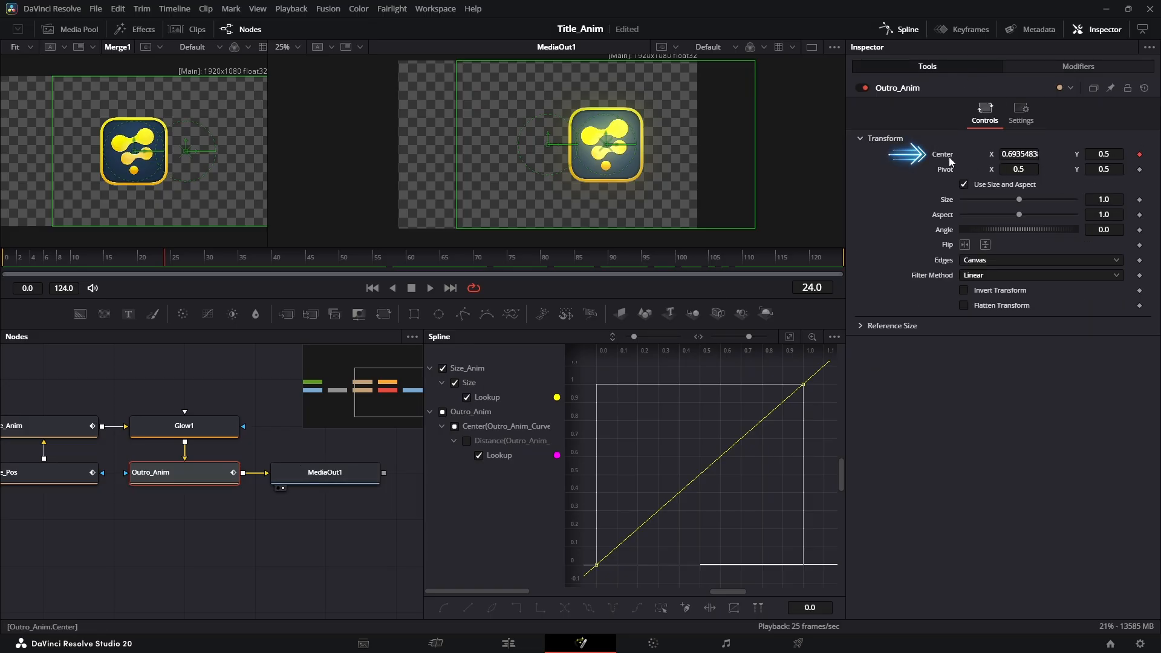
left_click(1071, 66)
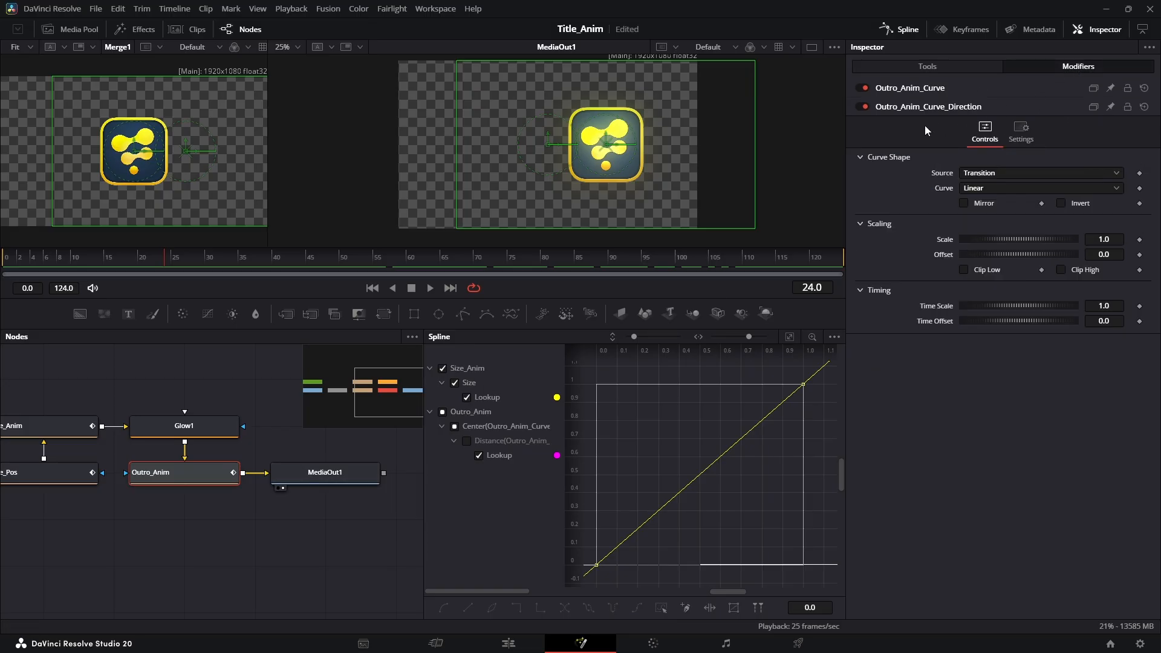
left_click(900, 89)
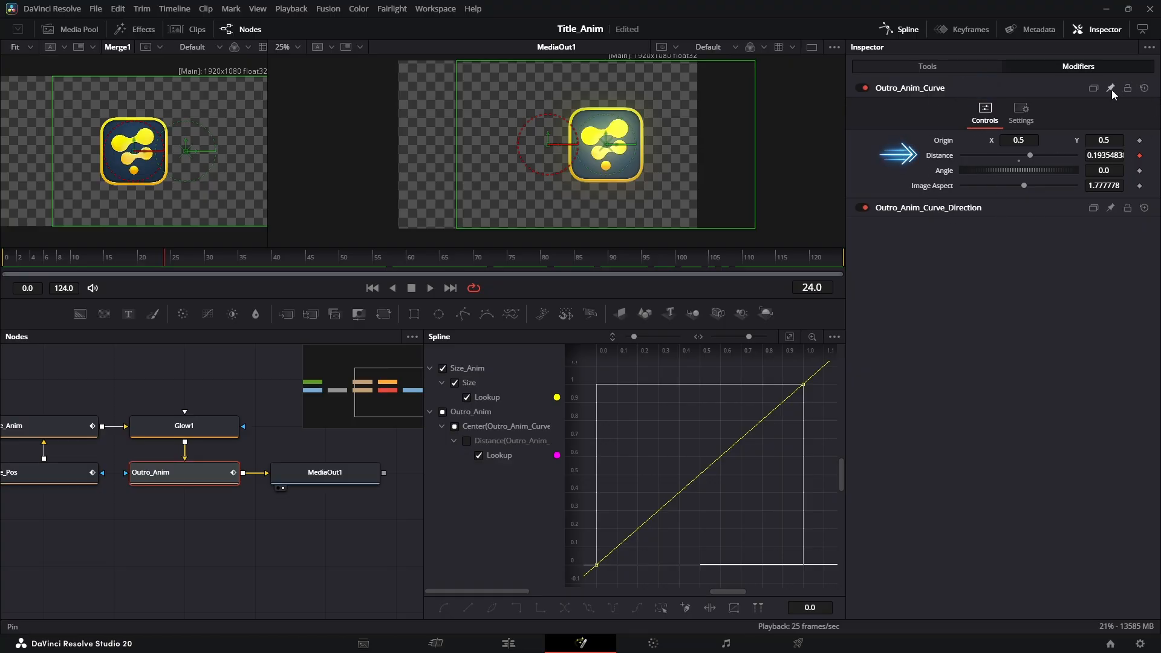
left_click(951, 208)
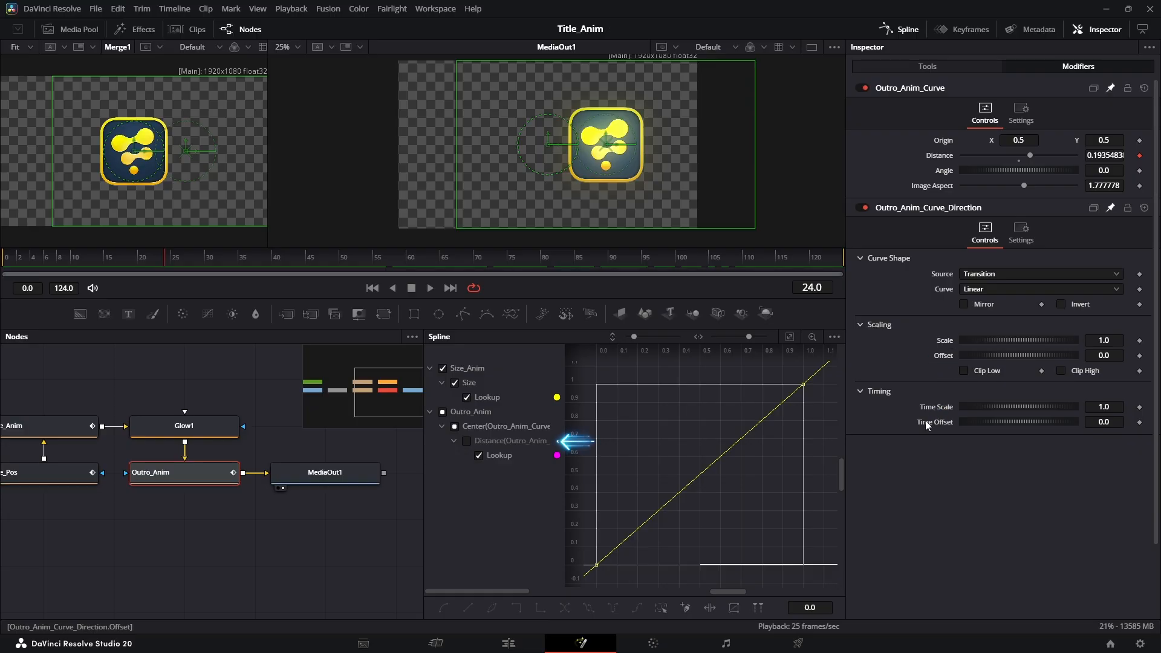
- Show all Outro_Anim curves in the Spline editor, fit them to the view, and scrub the animation to frame 34
left_click(205, 479)
left_click(442, 412)
left_click(789, 337)
left_click_drag(29, 260, 320, 260)
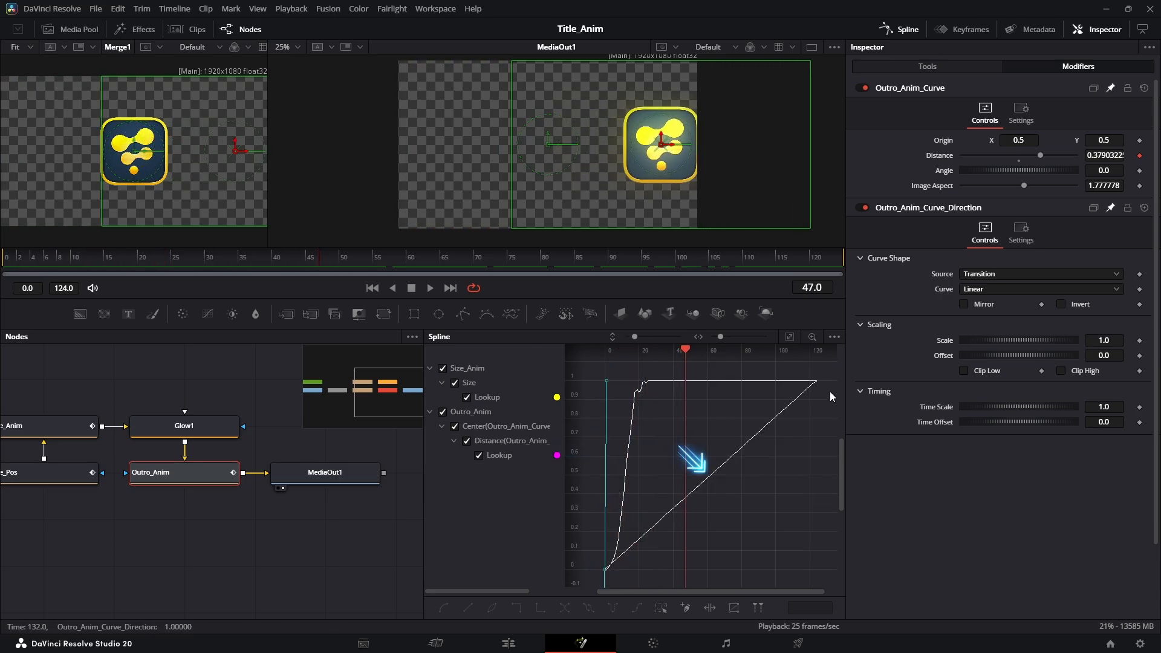
left_click_drag(131, 260, 231, 292)
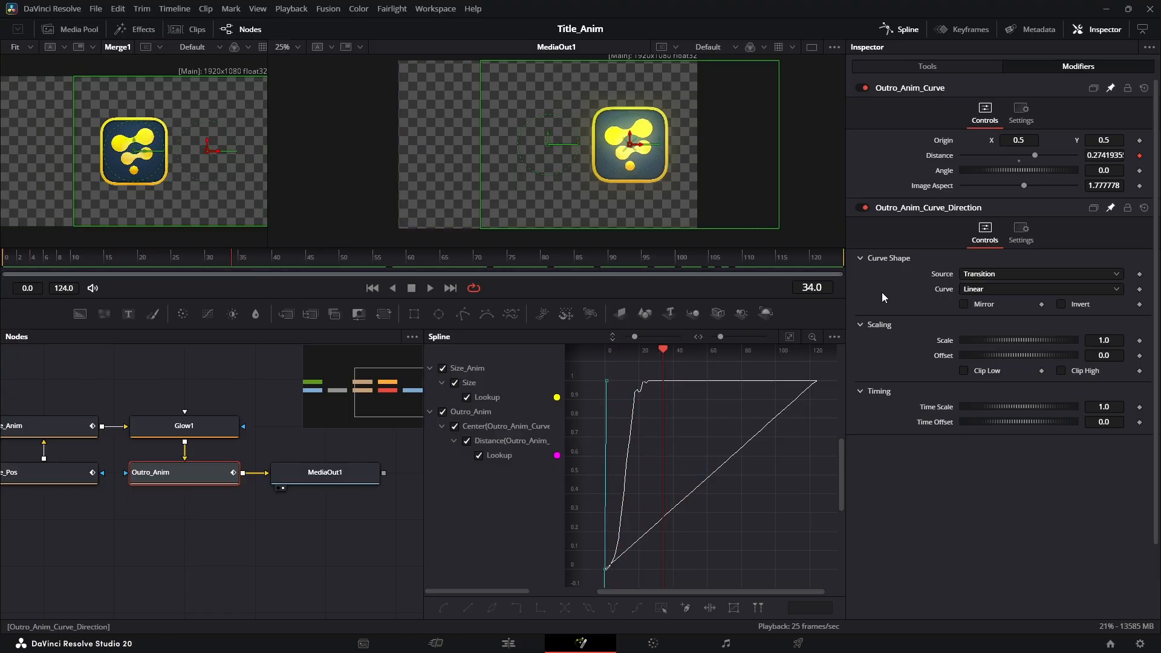
- Set the Outro_Anim_Curve_Direction curve to Easing, with Quint for both the In and Out easing
left_click(987, 292)
left_click(985, 317)
left_click(986, 303)
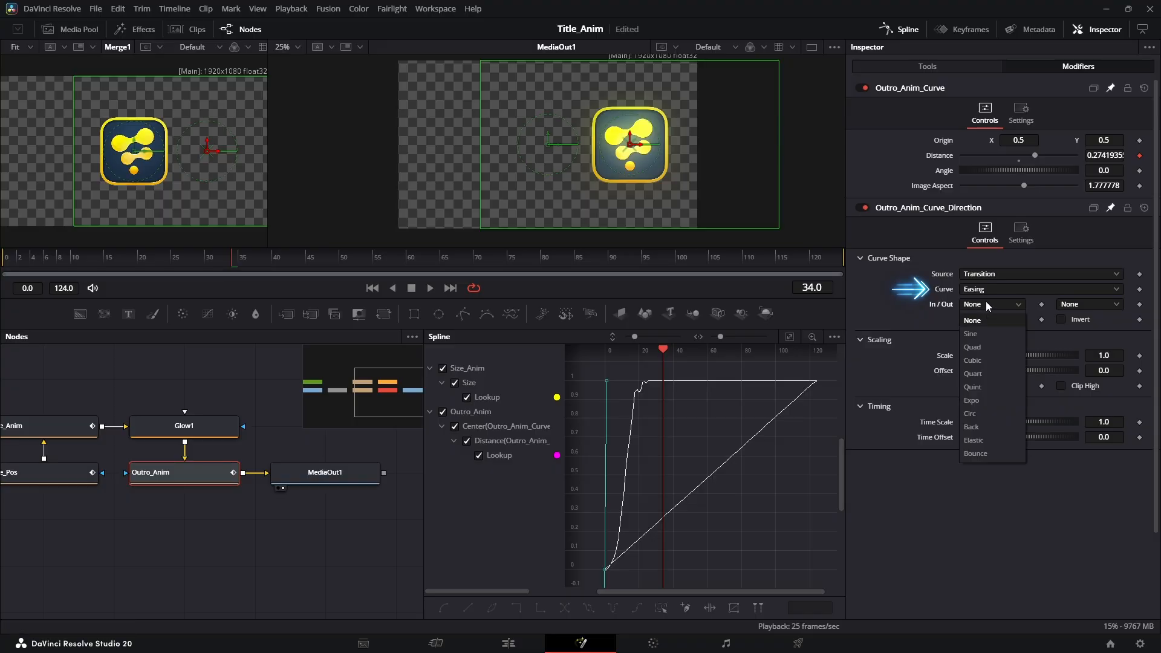
left_click(984, 388)
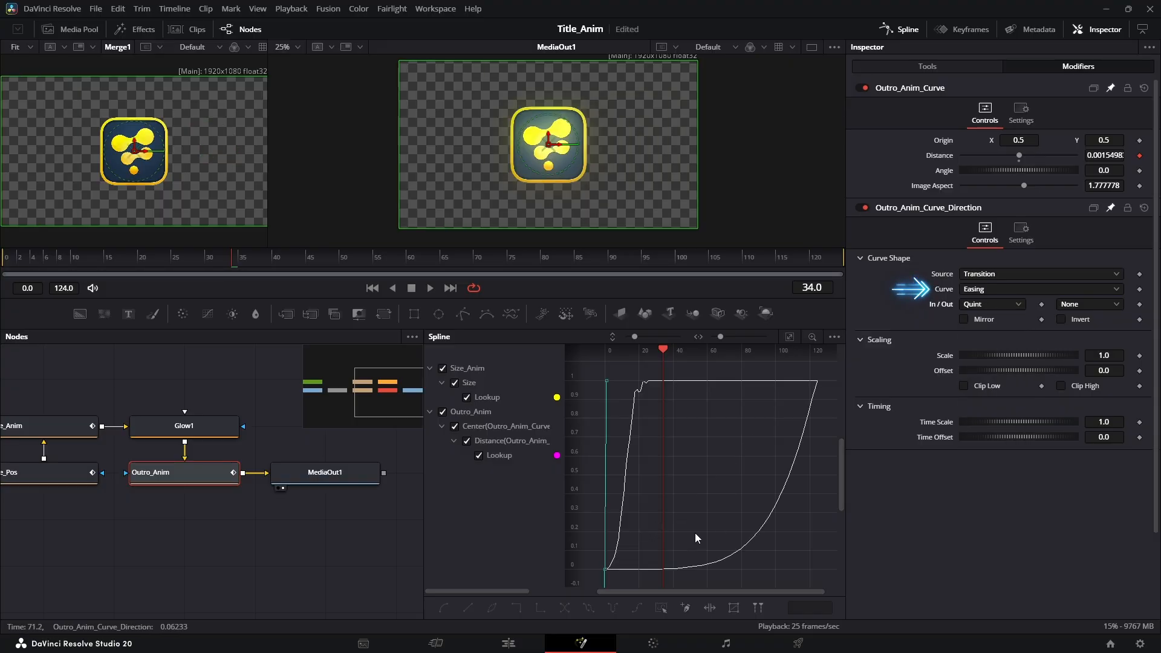
left_click(1075, 306)
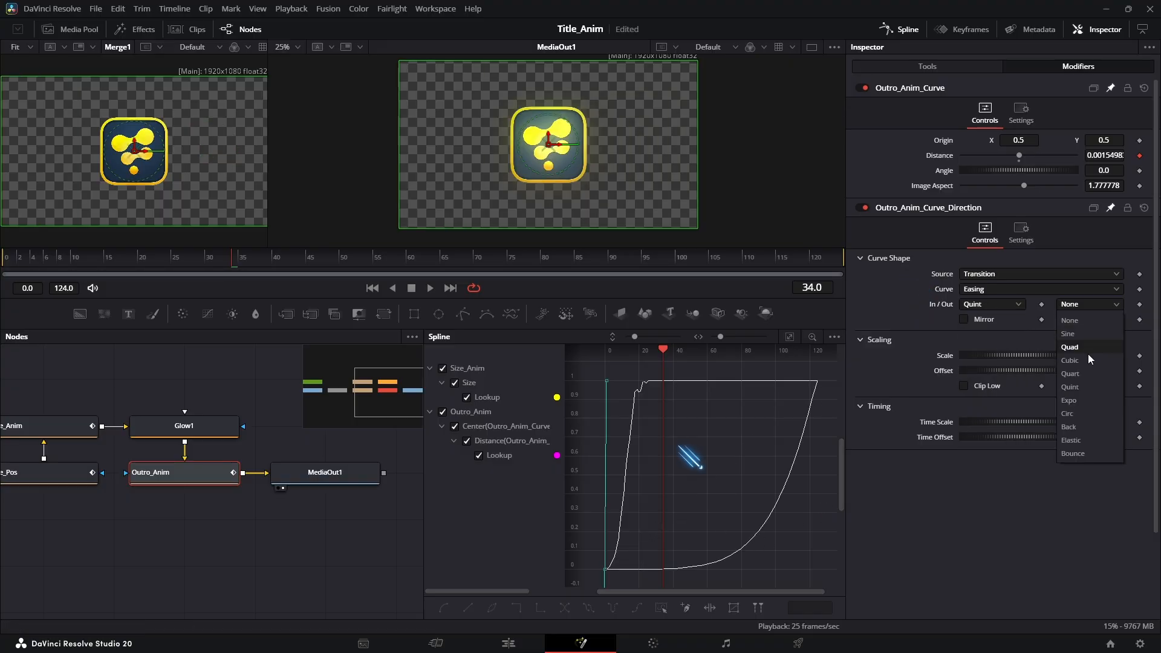
left_click(1089, 389)
- Play the animation from the first frame to check the eased movement, and scrub to frame 35
left_click(131, 266)
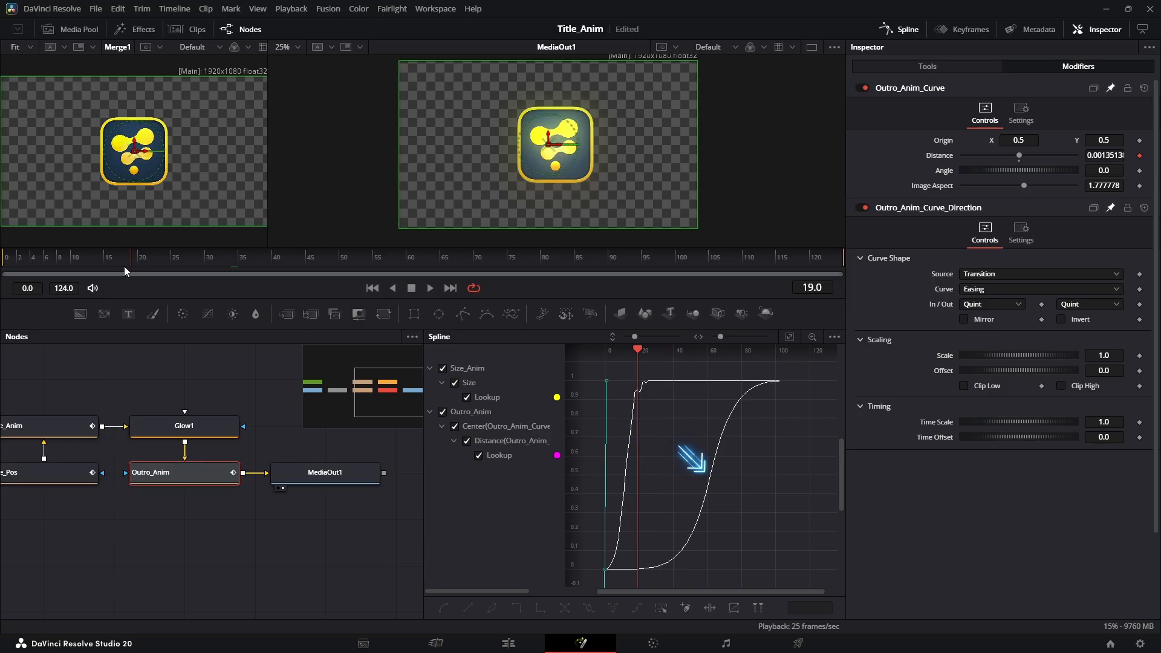
left_click_drag(131, 266, 1, 278)
key("space")
key("space")
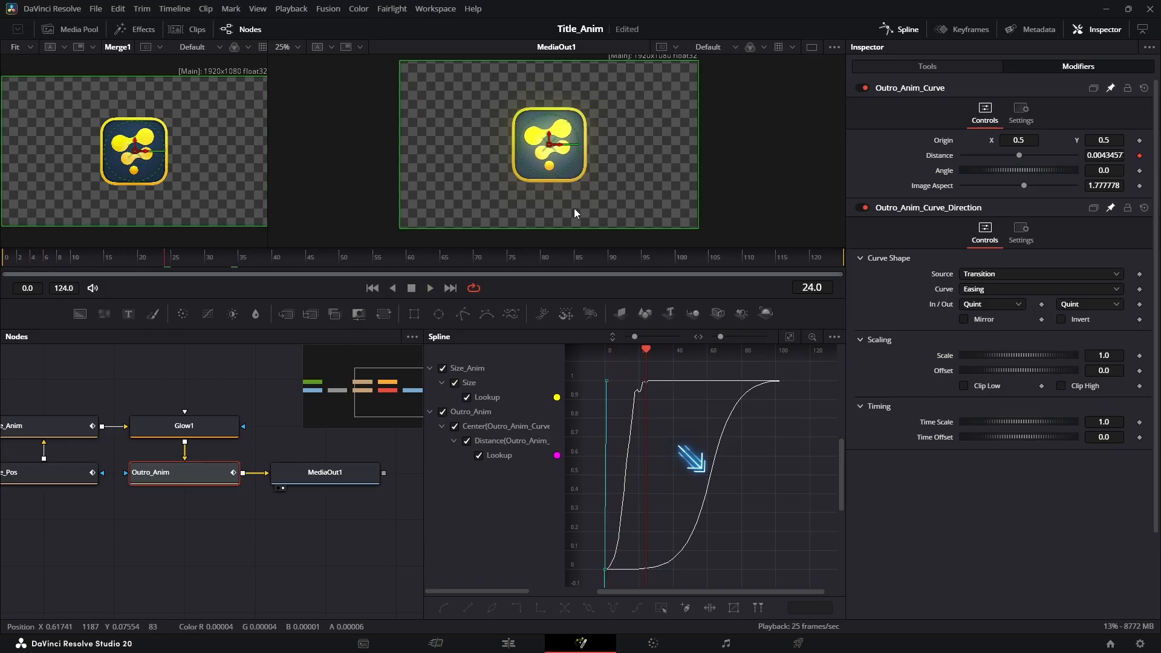
key("space")
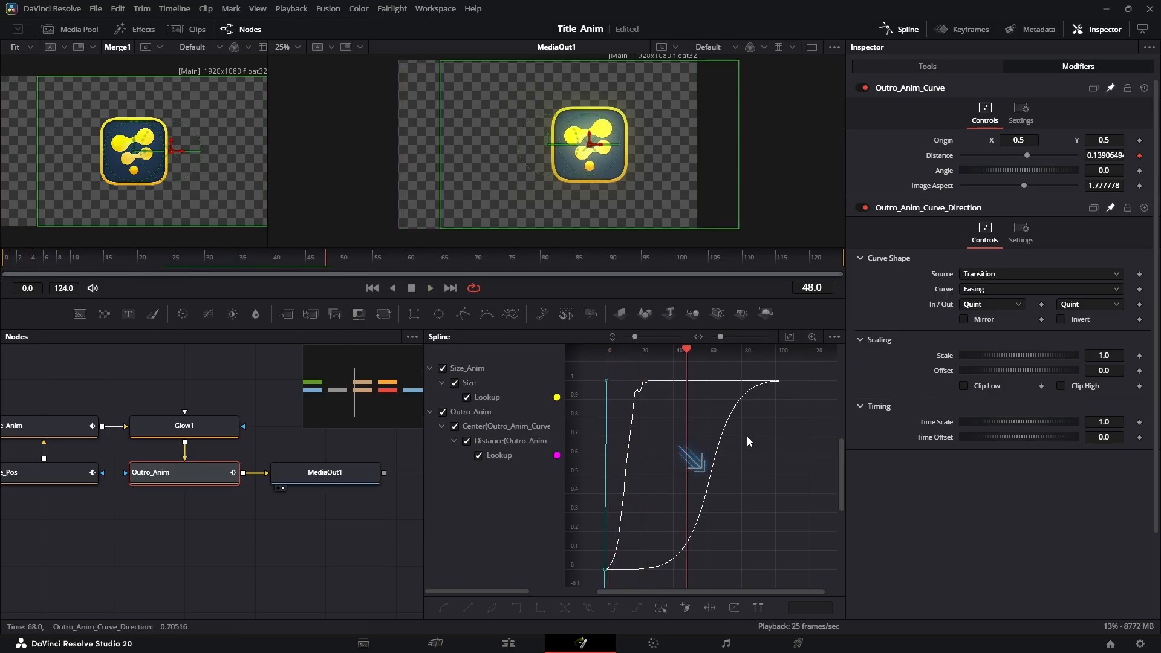
left_click_drag(338, 266, 238, 274)
- Try Time Scale values of 1.884 and 0.894 on Outro_Anim_Curve_Direction, and restore the Time Scale to 1.0
left_click_drag(986, 422, 1087, 434)
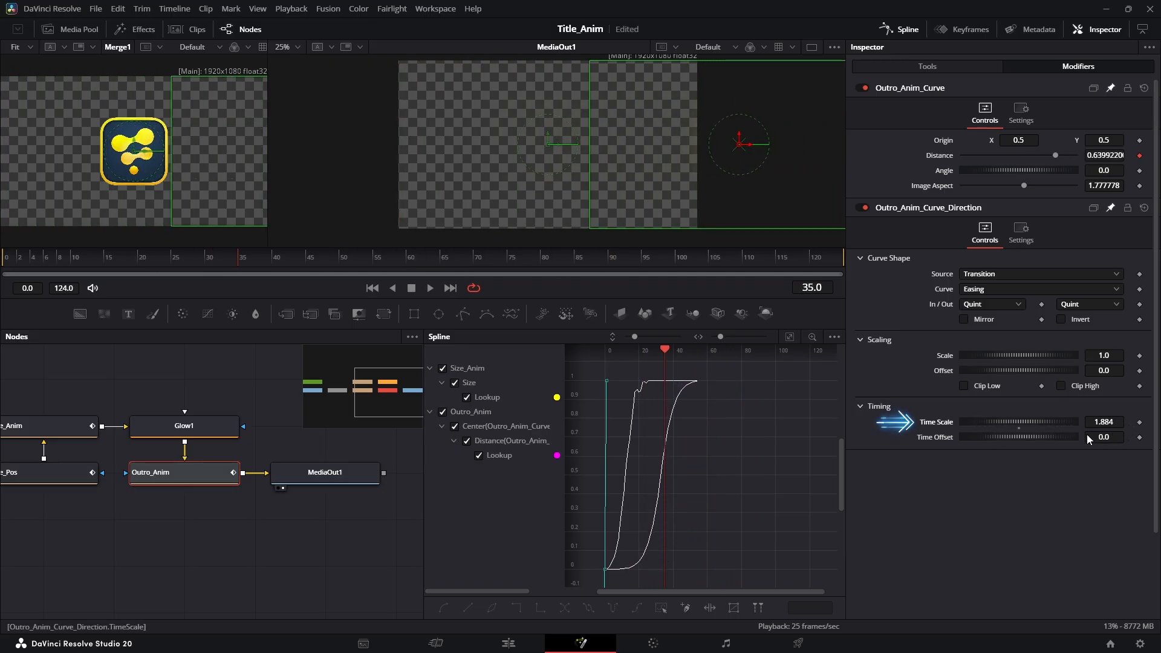
key("ctrl+z")
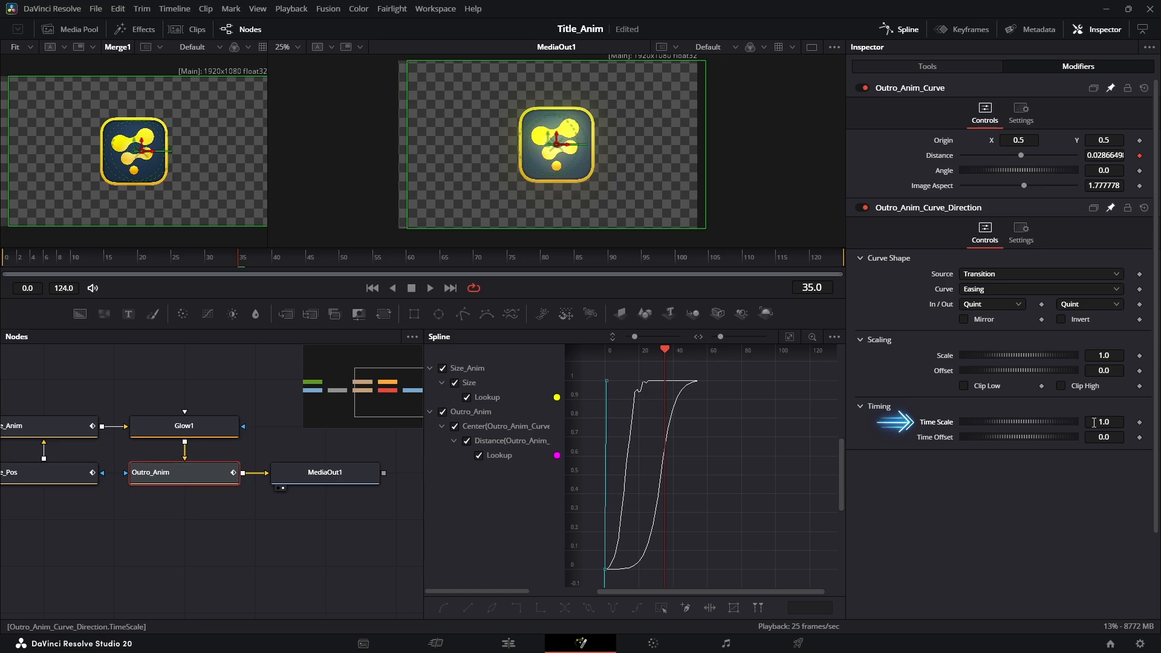
mouse_move(1014, 423)
left_mouse_down()
mouse_move(1051, 425)
mouse_move(1003, 425)
left_mouse_up()
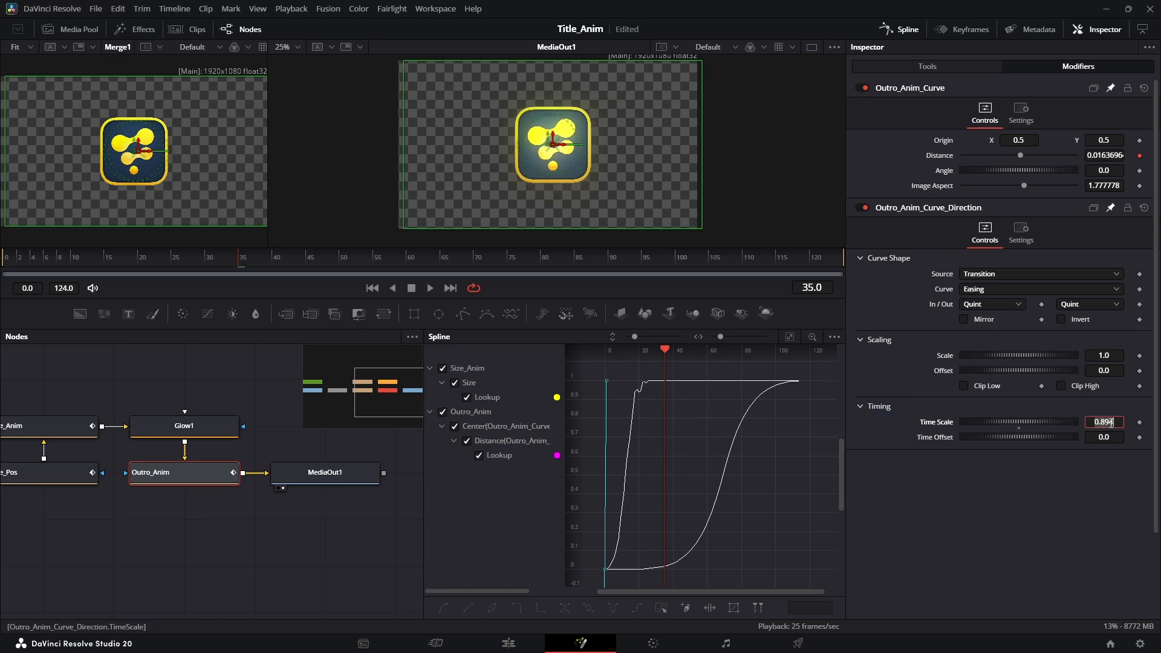
type("1")
key("Tab")
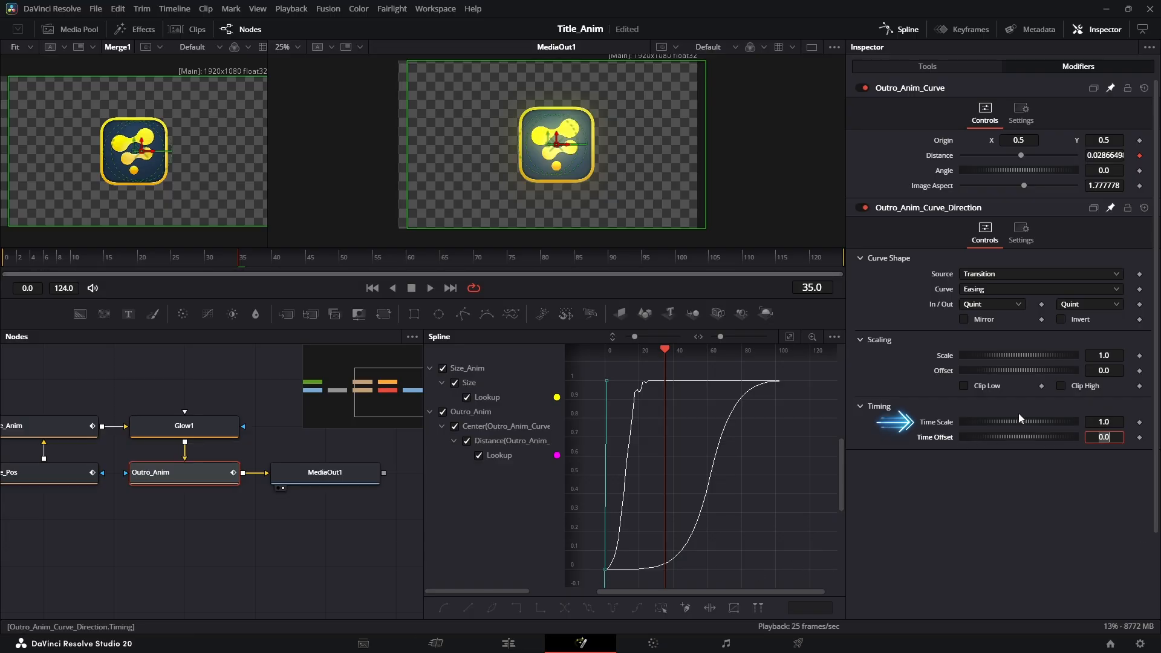
- Set Time Scale to 2.556 and Time Offset to 0.677 so the outro curve ends at frame 124
left_click_drag(1008, 420, 1160, 425)
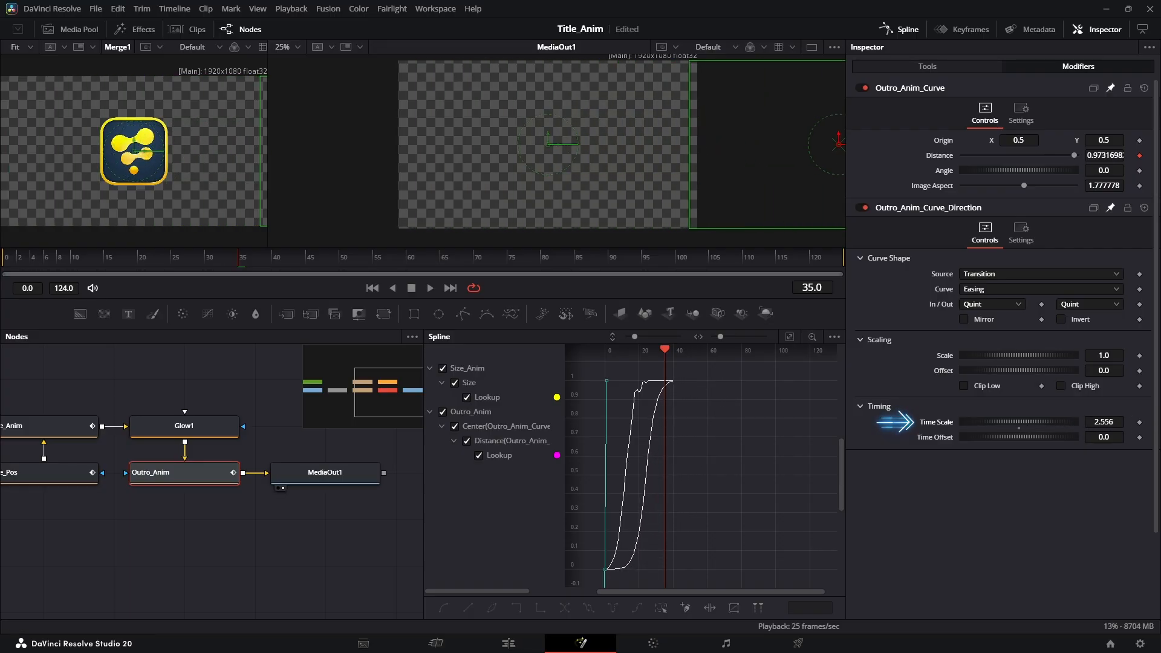
left_click_drag(1000, 437, 1037, 438)
left_click_drag(792, 261, 851, 270)
left_click_drag(1046, 435, 1050, 441)
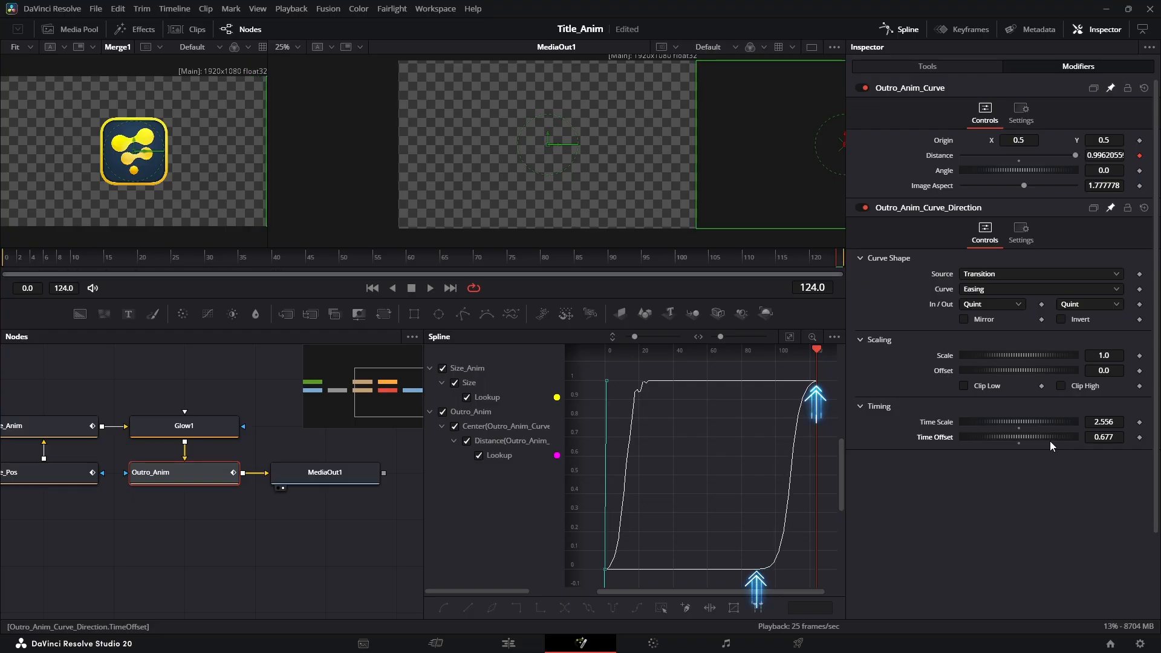
- Play the animation from the first frame to check the timing of the intro and outro
left_click_drag(505, 259, 2, 271)
key("space")
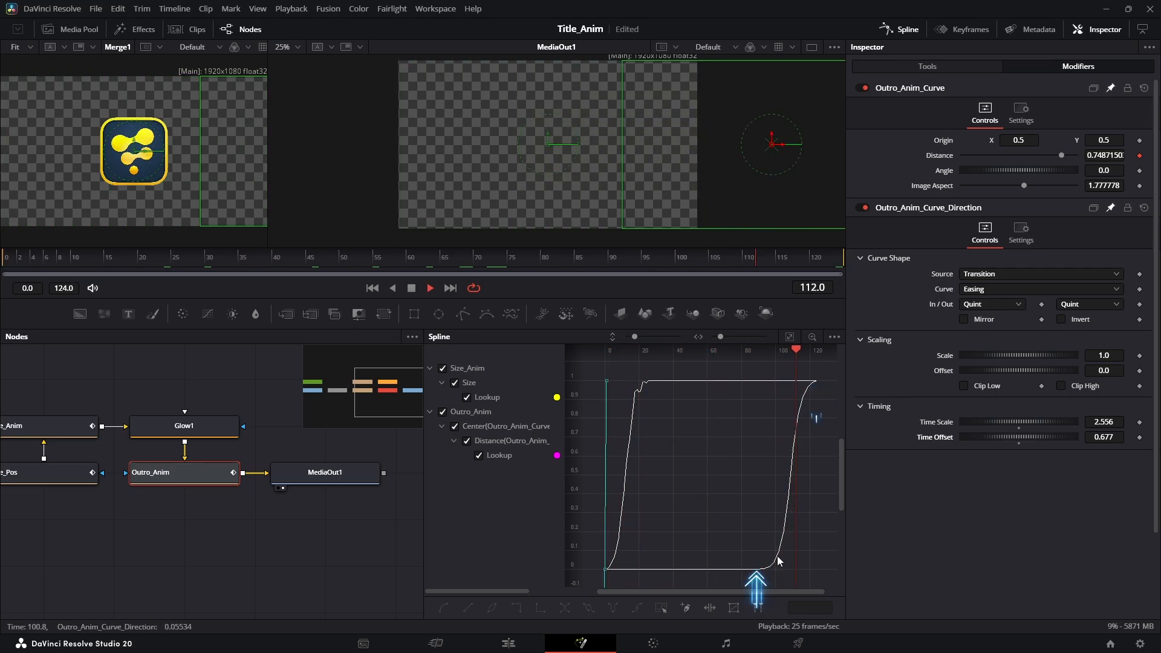
key("space")
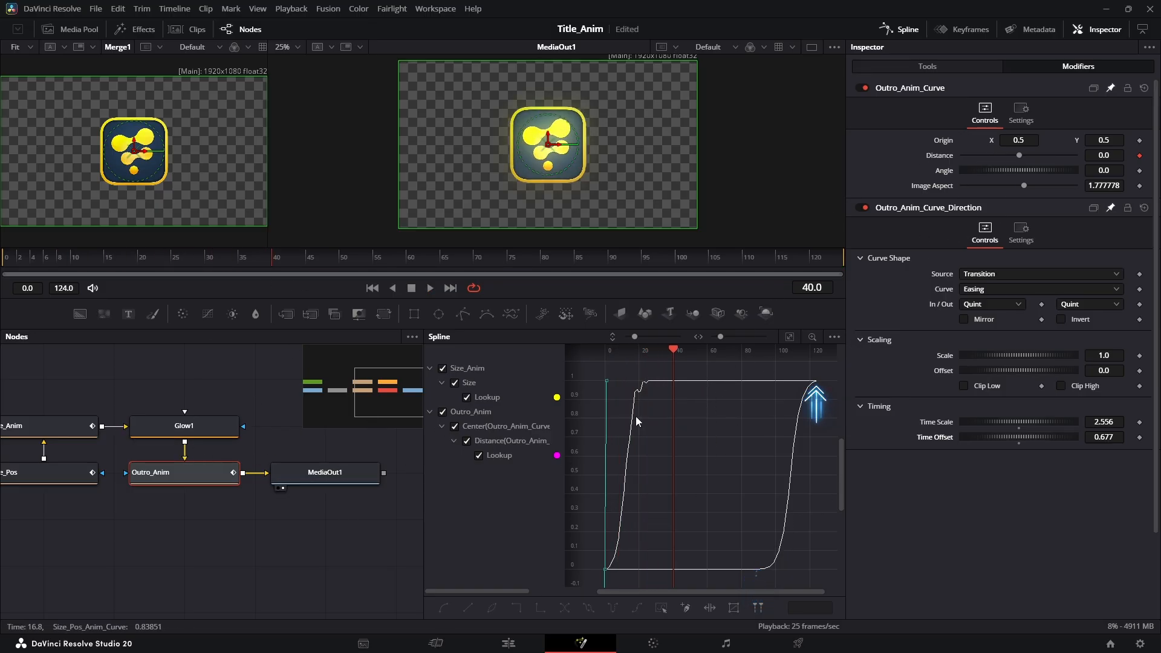
key("space")
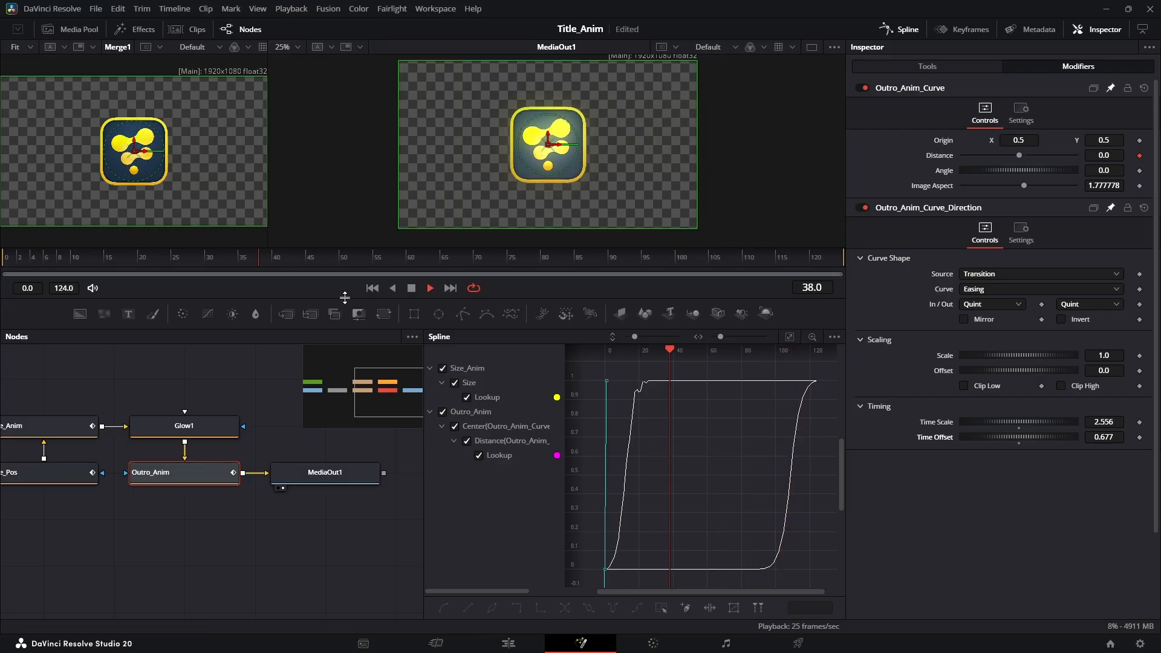
key("space")
- Close the Spline editor and play the animation from the first frame
left_click(899, 29)
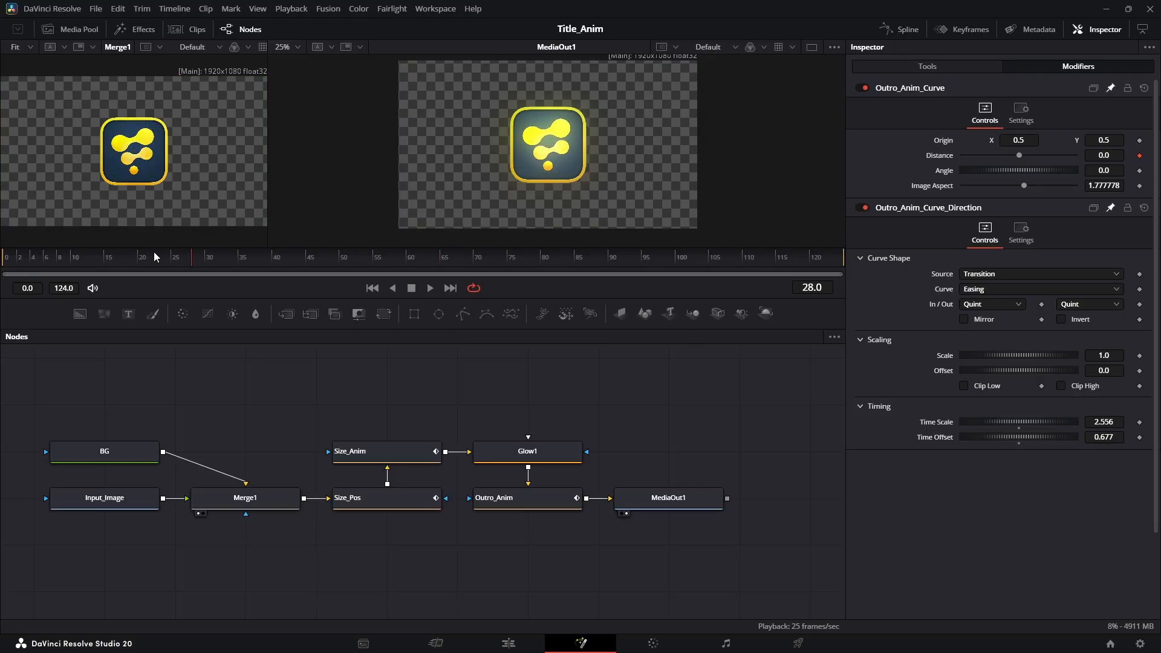
left_click_drag(142, 257, 1, 267)
key("space")
- Select every node except MediaOut1 and create a macro from them
left_click_drag(90, 378, 557, 554)
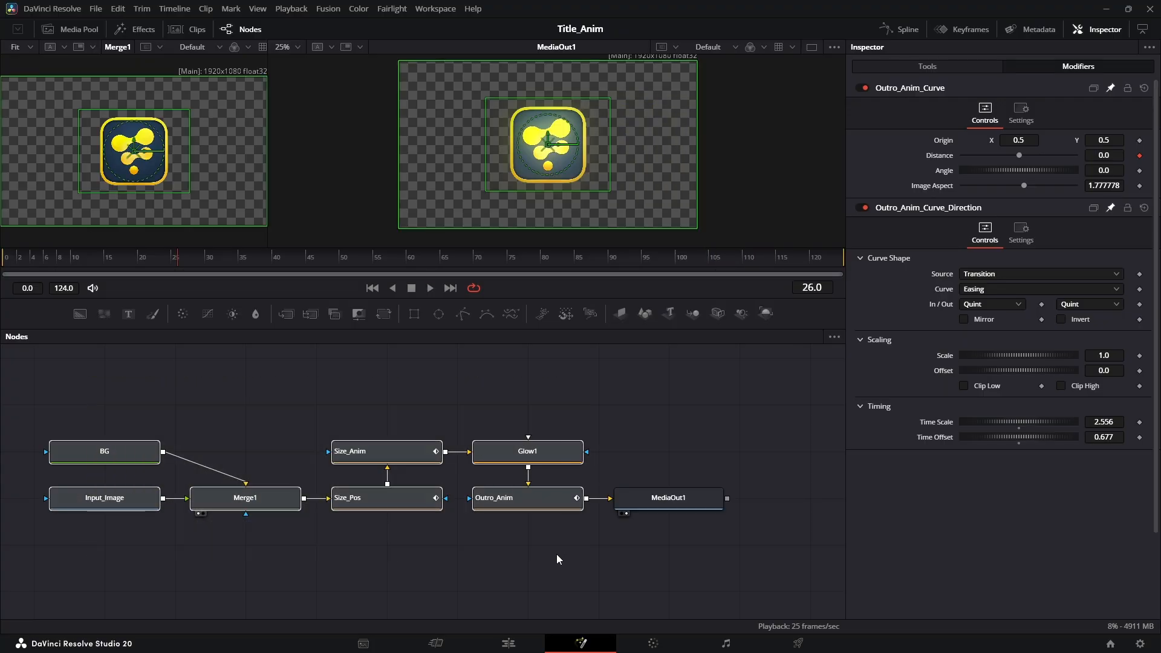
right_click(549, 505)
mouse_move(635, 292)
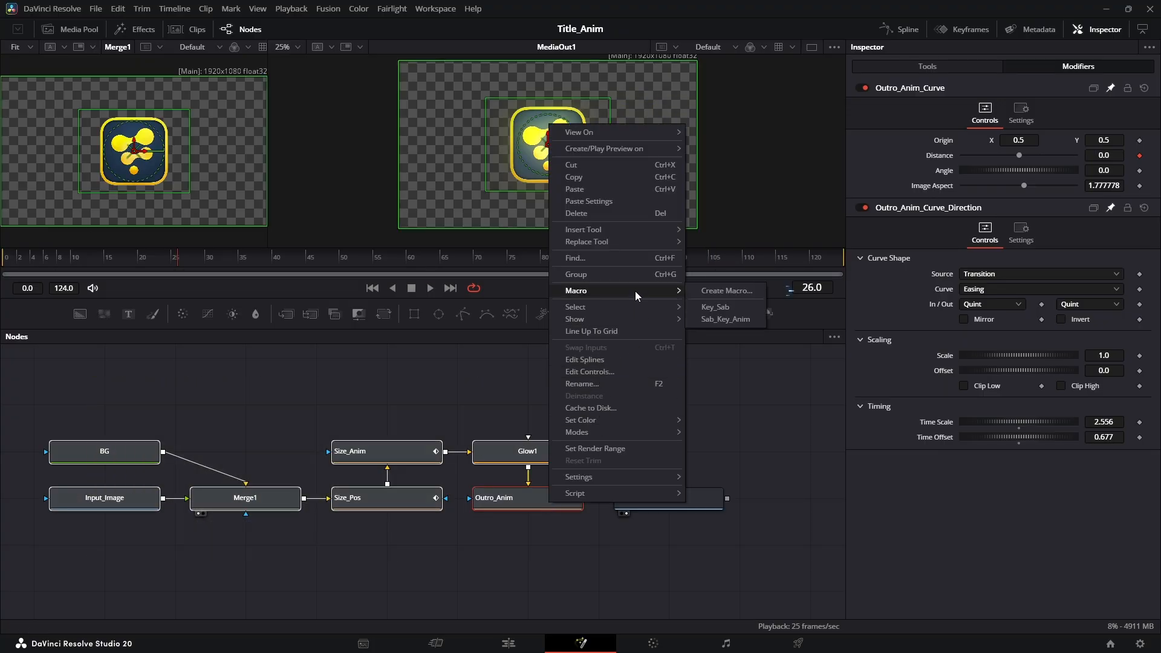
left_click(713, 294)
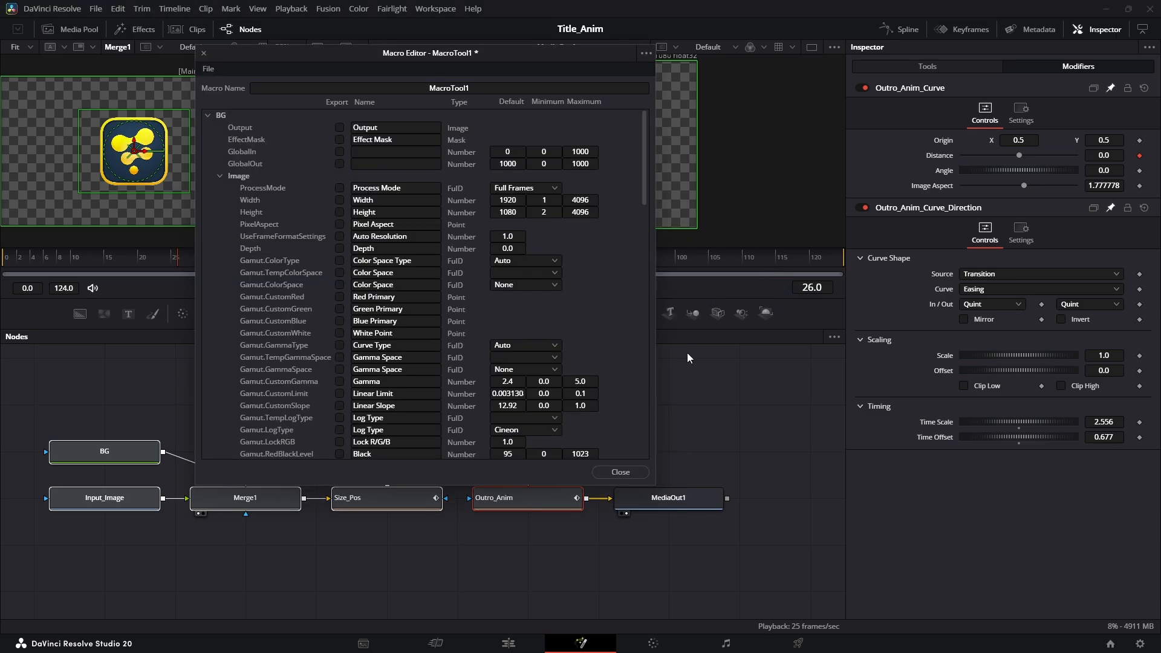
- Mark the ClipName of Input_Image for export in the Macro Editor, with the node's parameter groups collapsed
left_click(208, 114)
left_click_drag(222, 536, 218, 591)
left_click(108, 554)
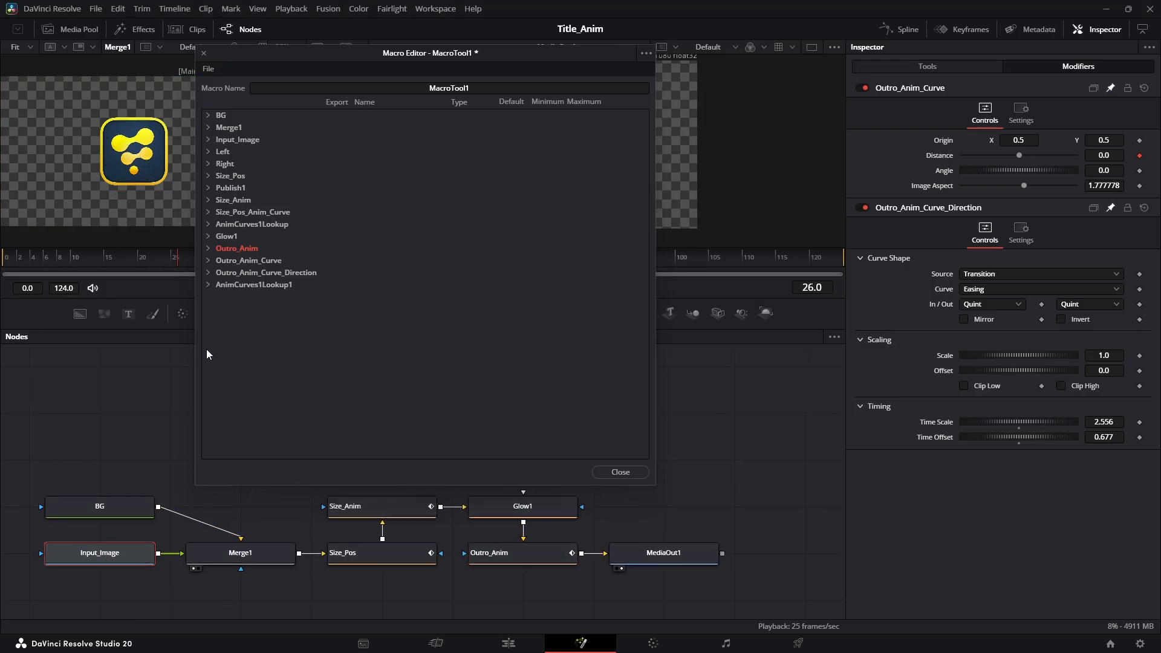
left_click(208, 140)
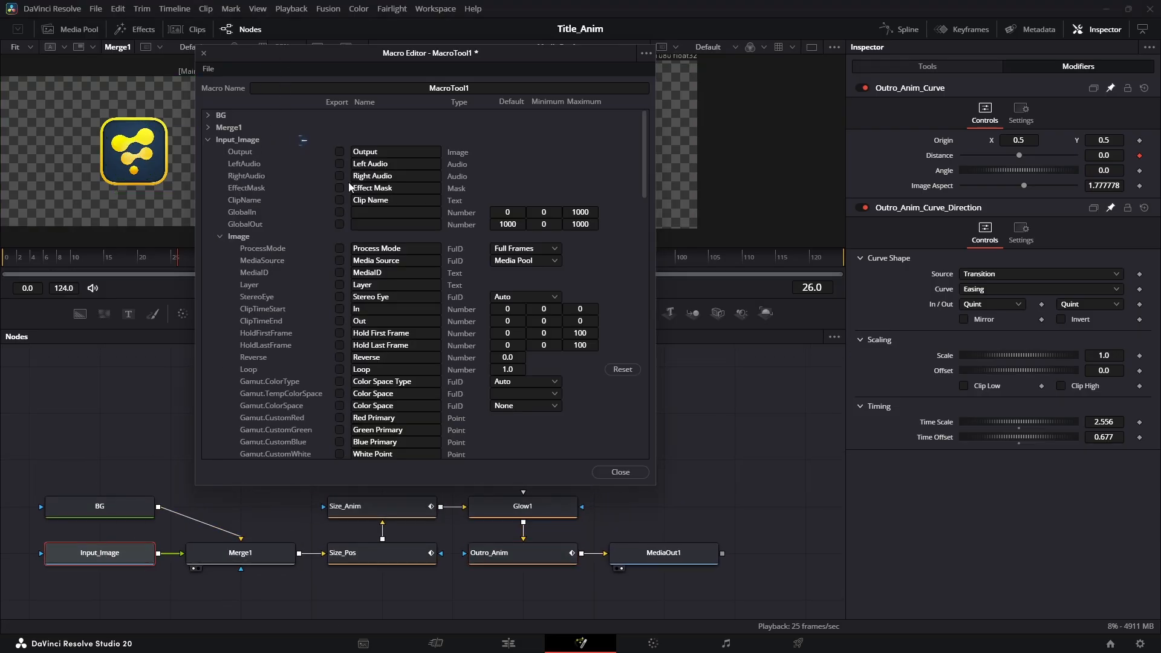
left_click(339, 201)
left_click(220, 237)
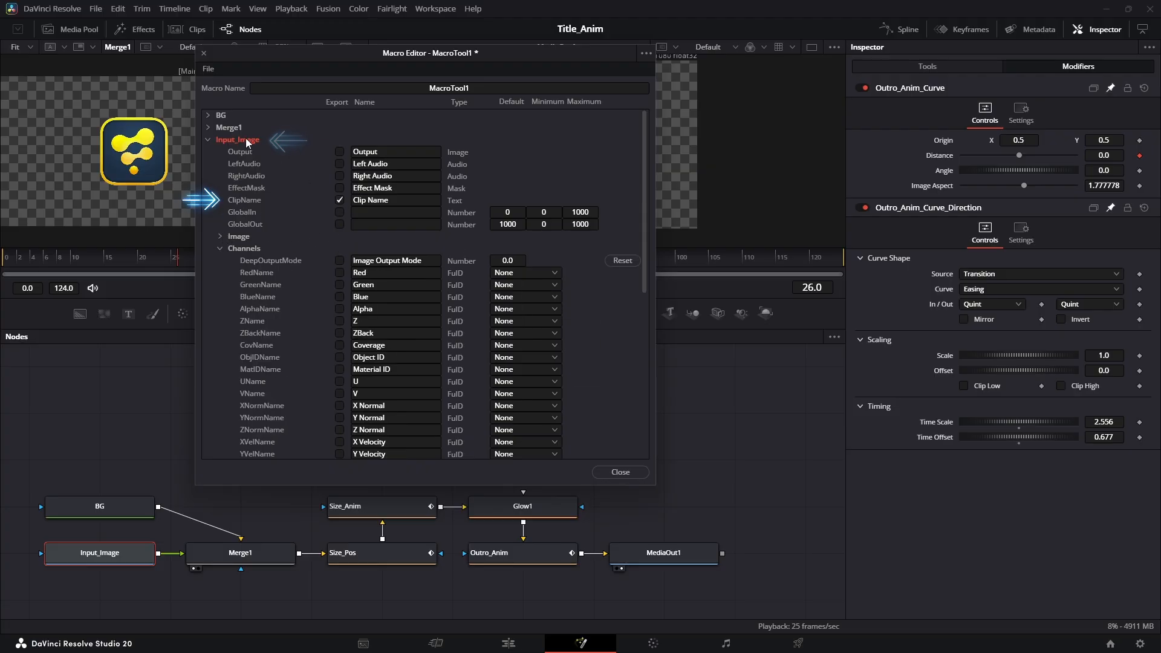
left_click(207, 140)
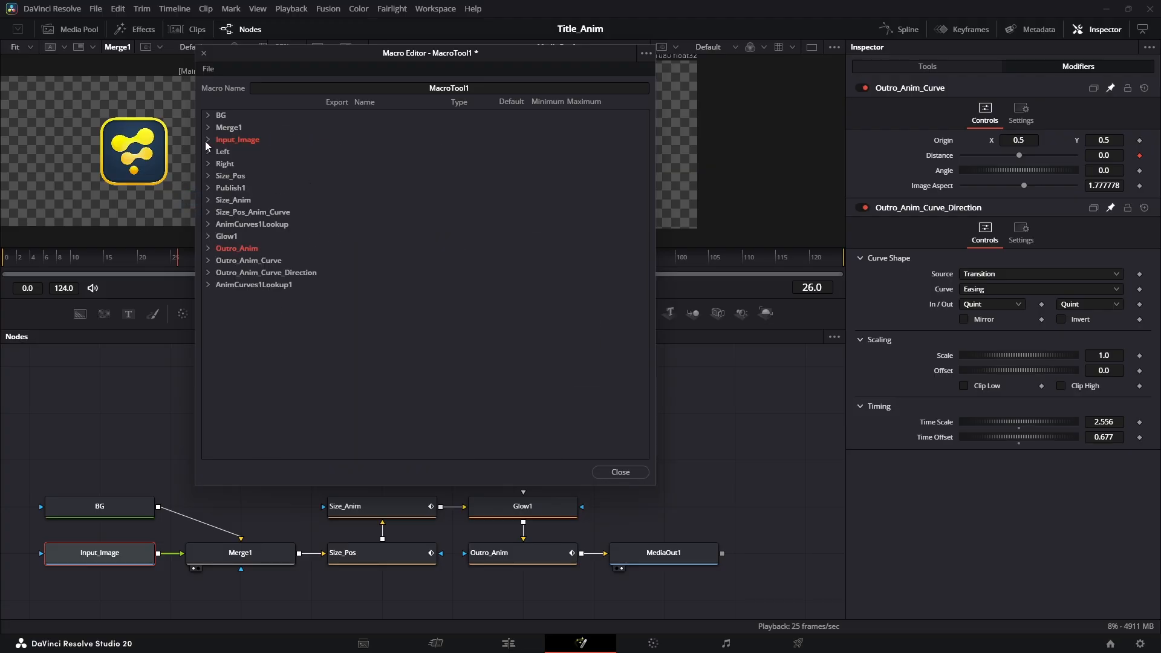
- Mark the Size control of the Size_Pos node for export in the macro
left_click(375, 553)
left_click(207, 176)
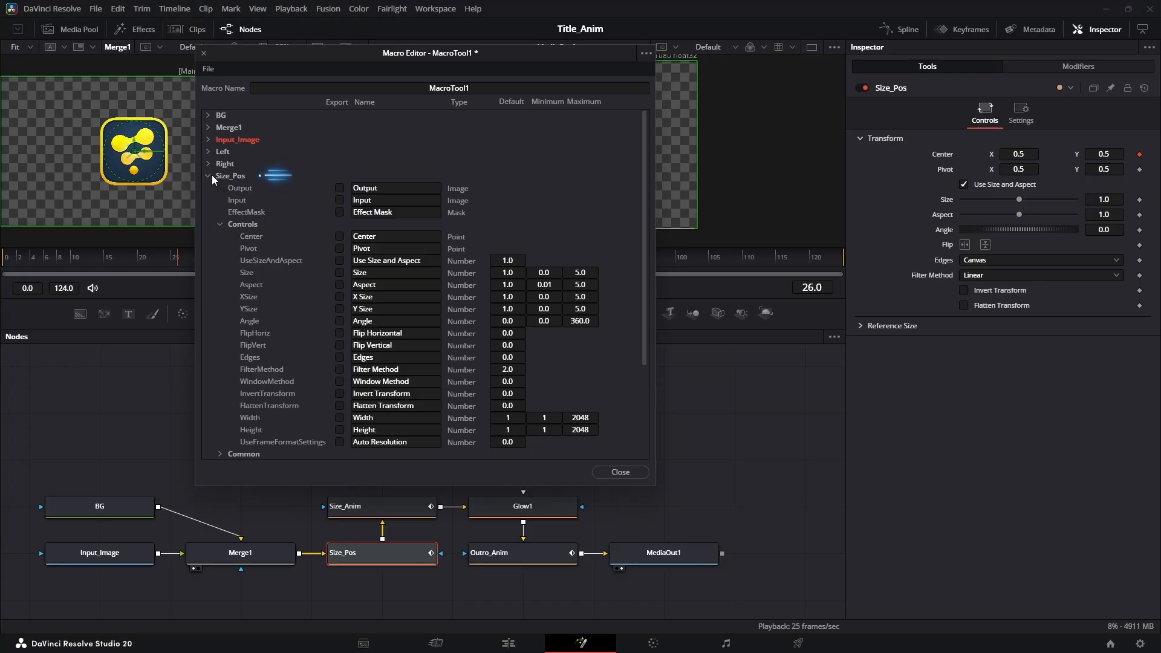
left_click(339, 273)
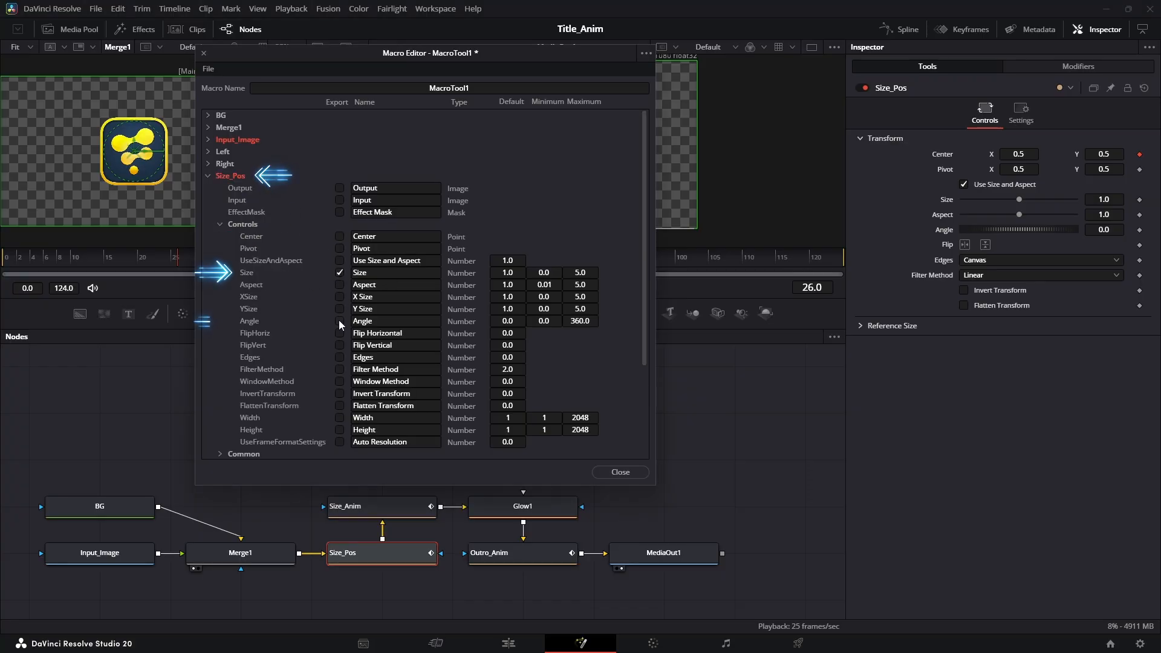
left_click(209, 177)
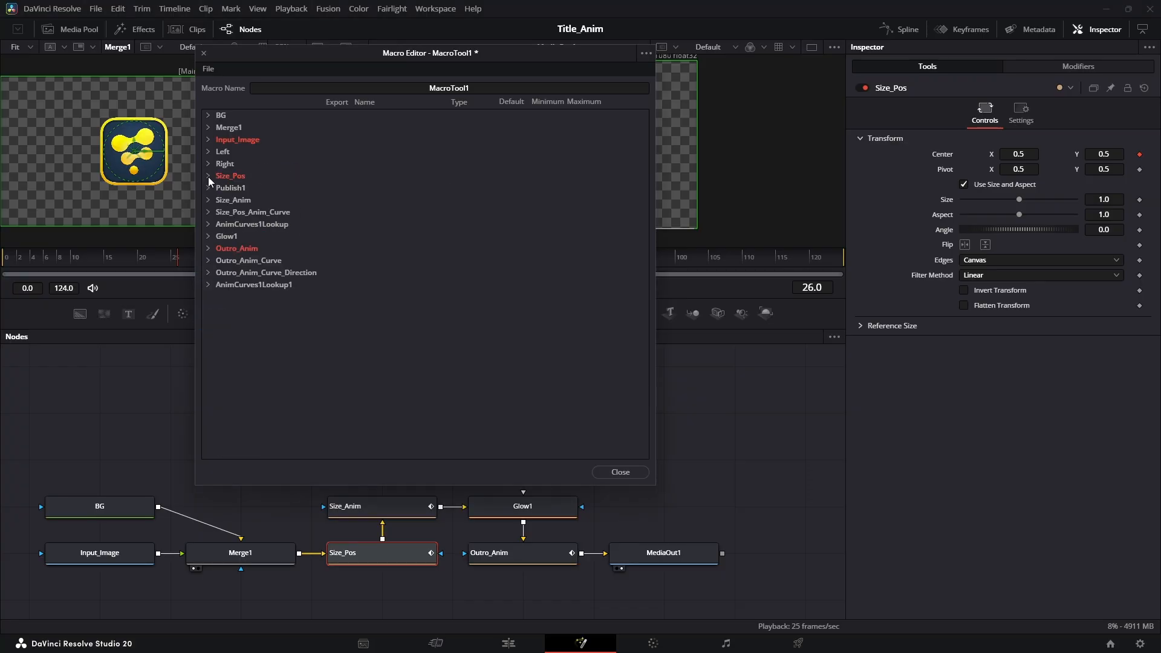
- Expand the Size_Anim node's parameters, mark them for export in the macro as needed, and collapse the node
left_click(376, 507)
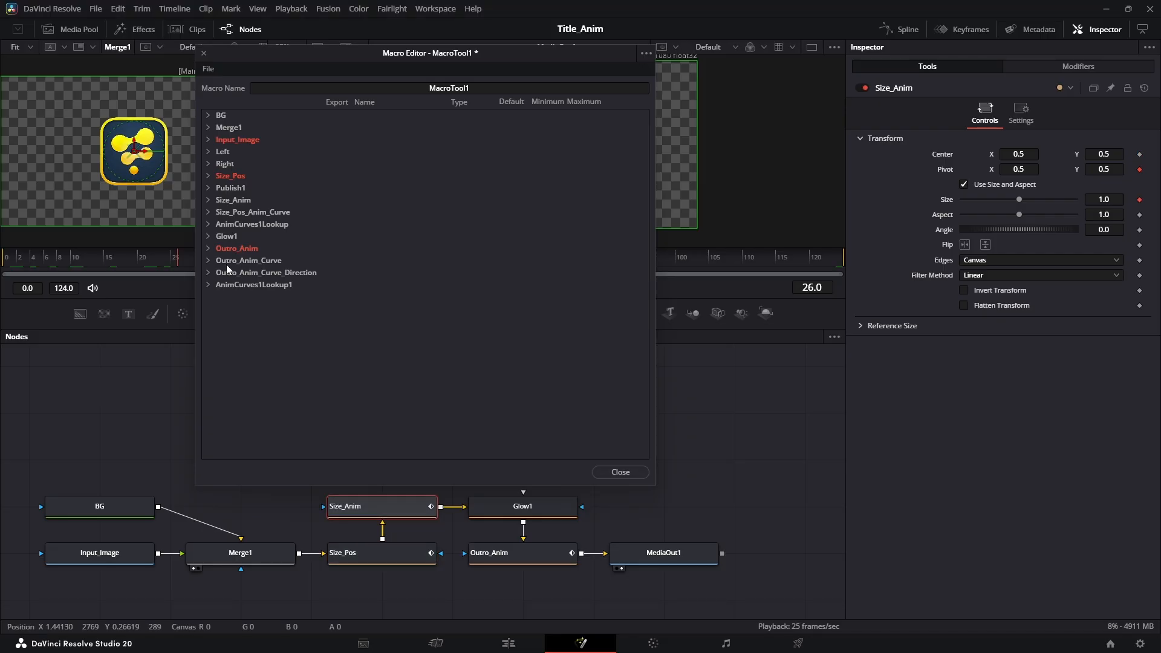
left_click(208, 201)
left_click(207, 195)
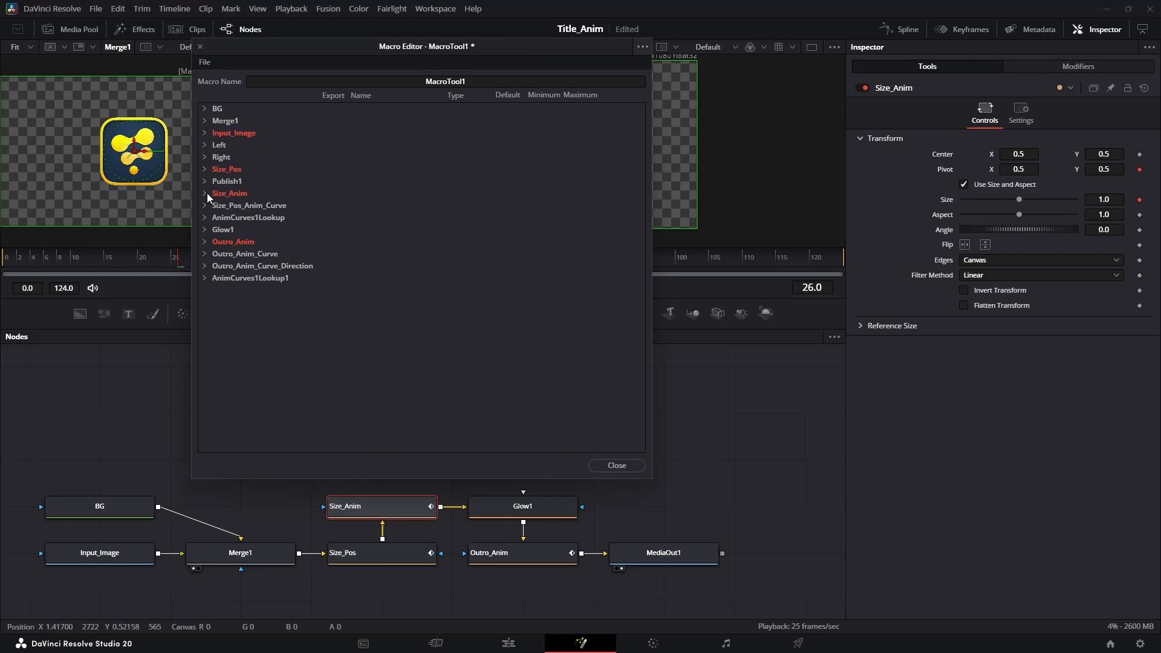
- Mark Source, Curve, EaseIn, EaseOut, Scale, Offset, TimeScale and TimeOffset of the Size_Pos_Anim_Curve modifier for export
left_click(1034, 67)
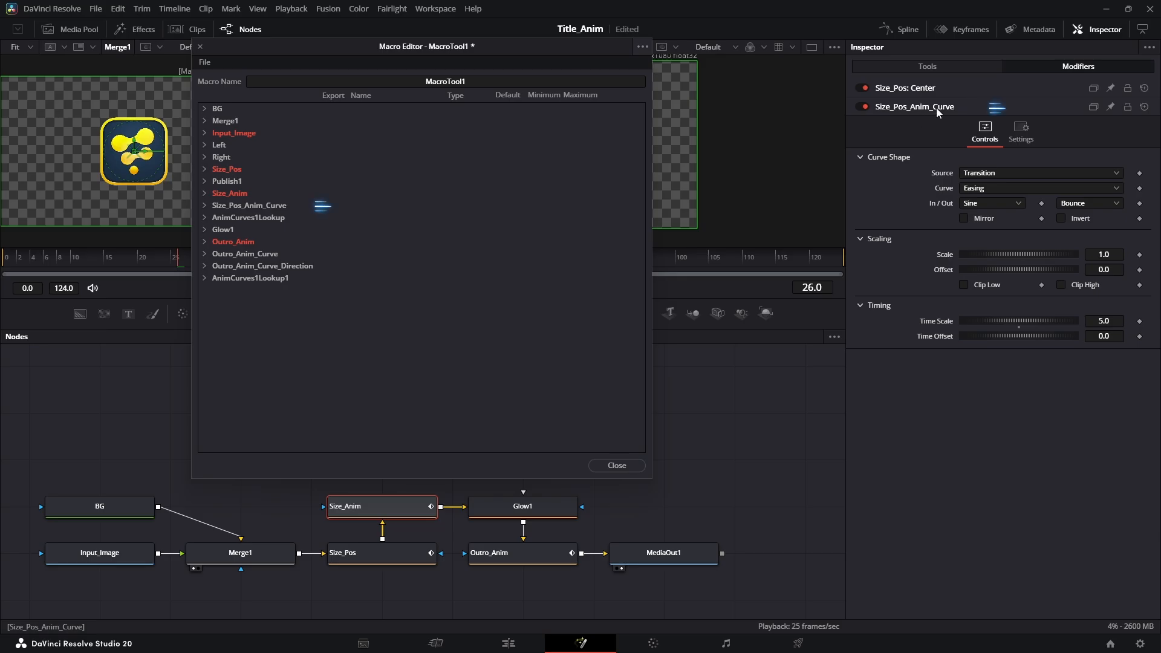
left_click(205, 205)
left_click(335, 266)
left_click(336, 279)
left_click(336, 242)
left_click(337, 289)
left_click(336, 338)
left_click(335, 351)
left_click(336, 387)
left_click(336, 399)
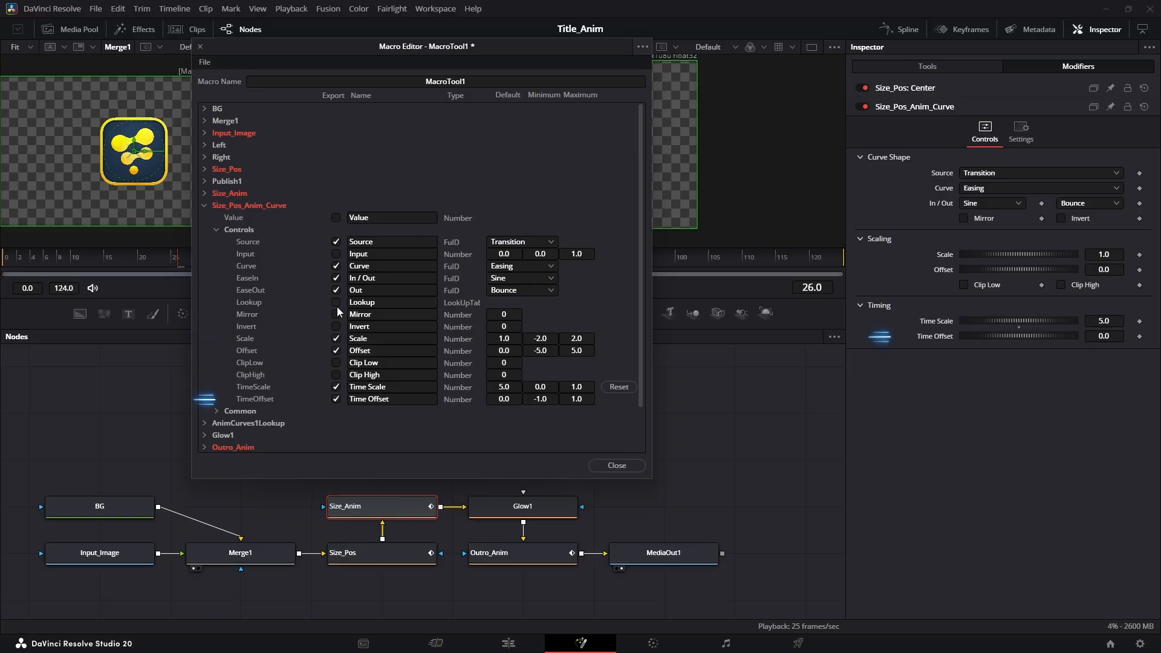
left_click(203, 206)
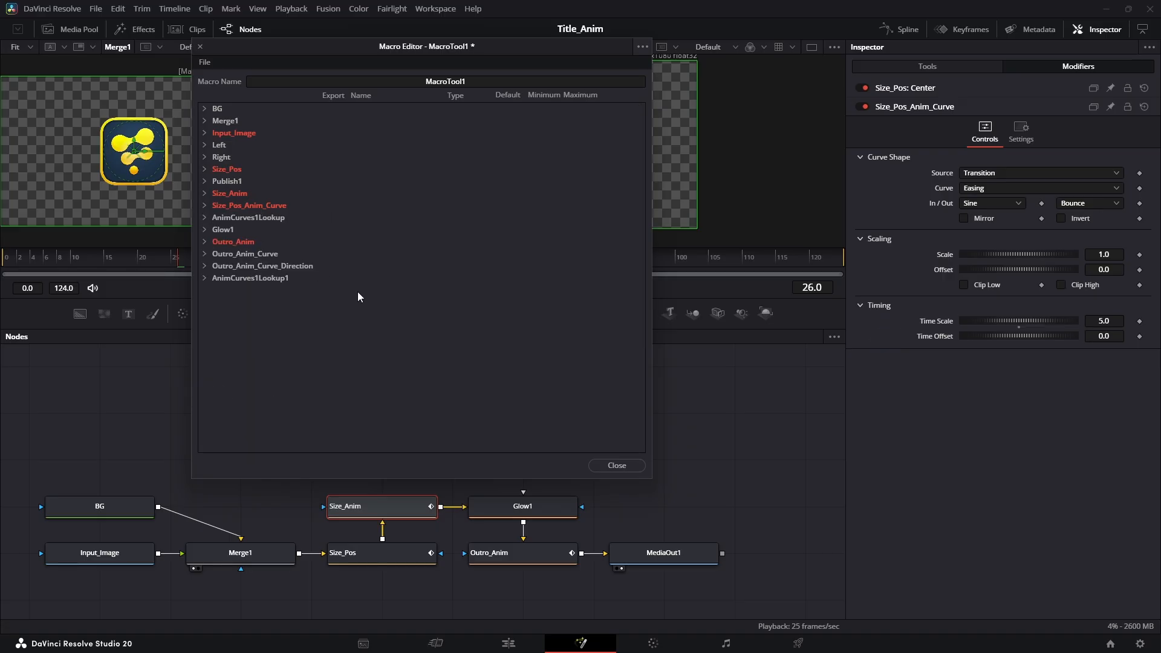
- Mark the Glow Size and Y Glow Size controls of the Glow1 node for export in the macro
left_click(537, 507)
left_click(205, 229)
left_click(336, 375)
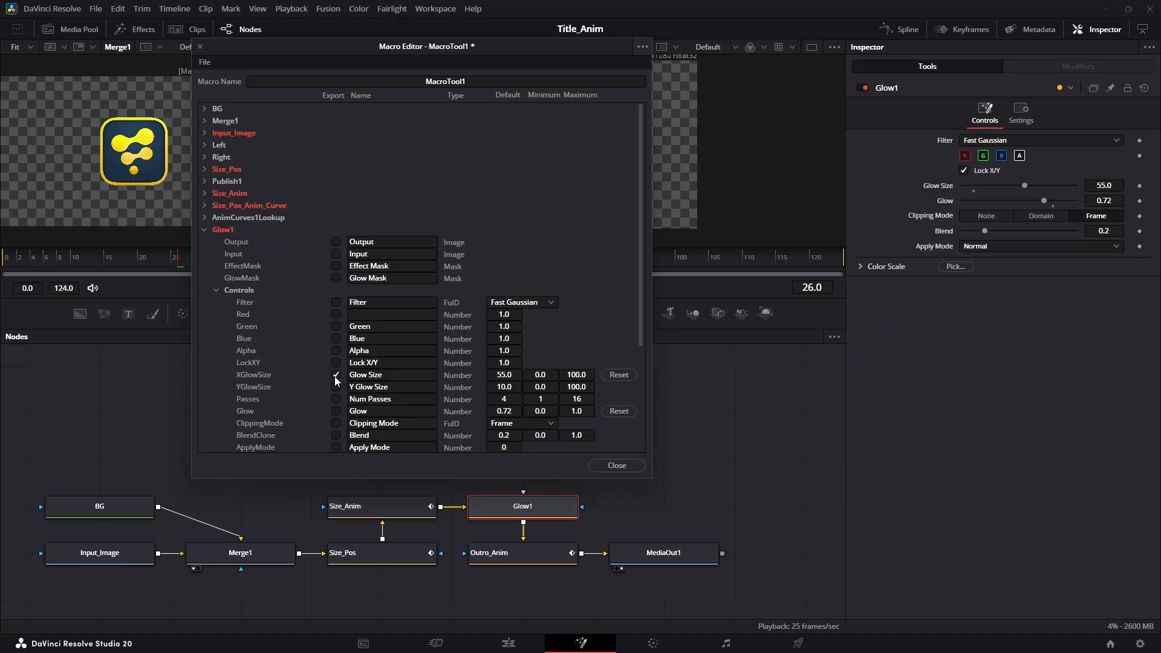
left_click(335, 387)
left_click(205, 229)
- Mark Source, Curve, EaseIn and EaseOut of the Outro_Anim_Curve_Direction modifier for export in the macro
left_click(514, 553)
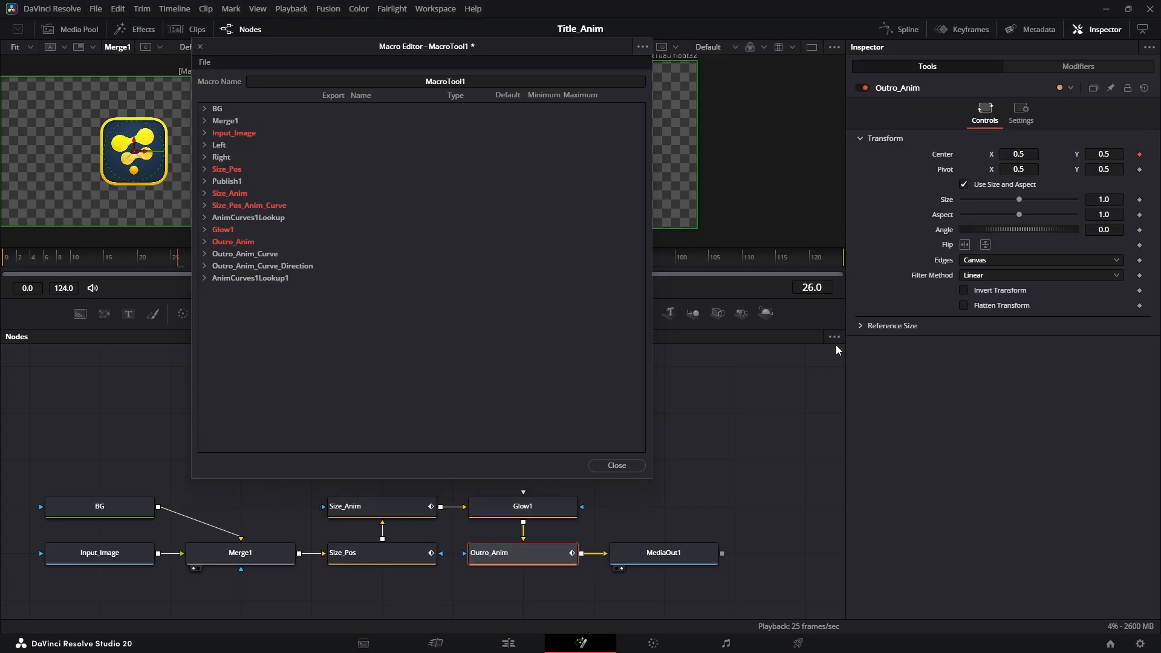
left_click(1076, 68)
left_click(953, 91)
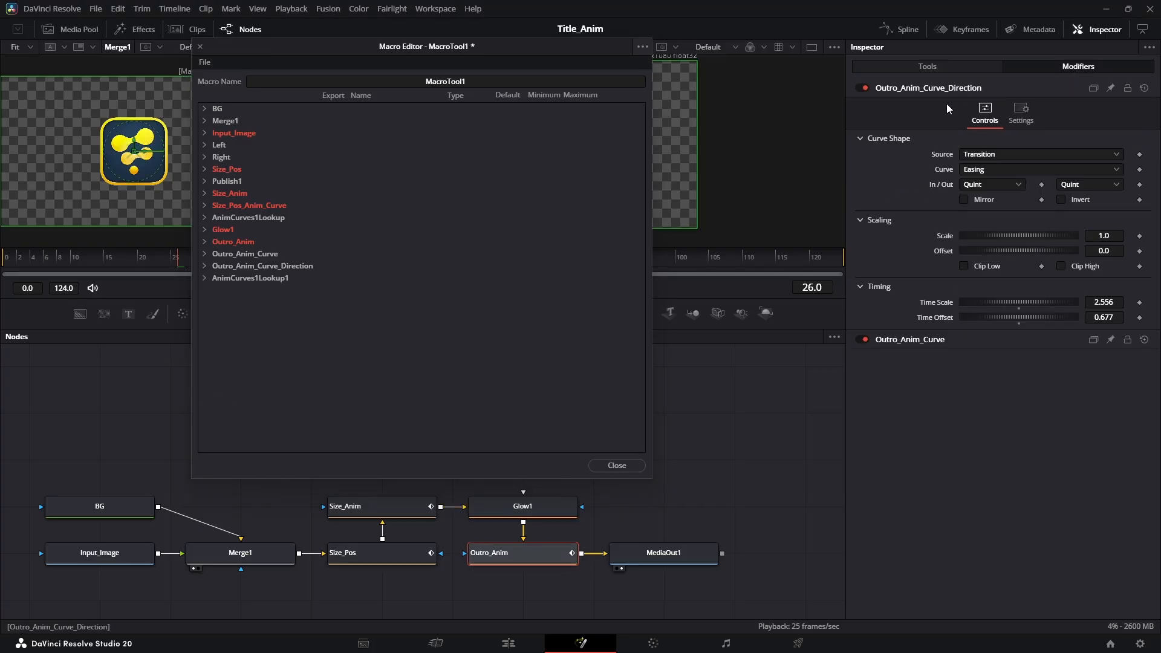
left_click(205, 266)
left_click(336, 302)
left_click(336, 326)
left_click(336, 338)
left_click(335, 352)
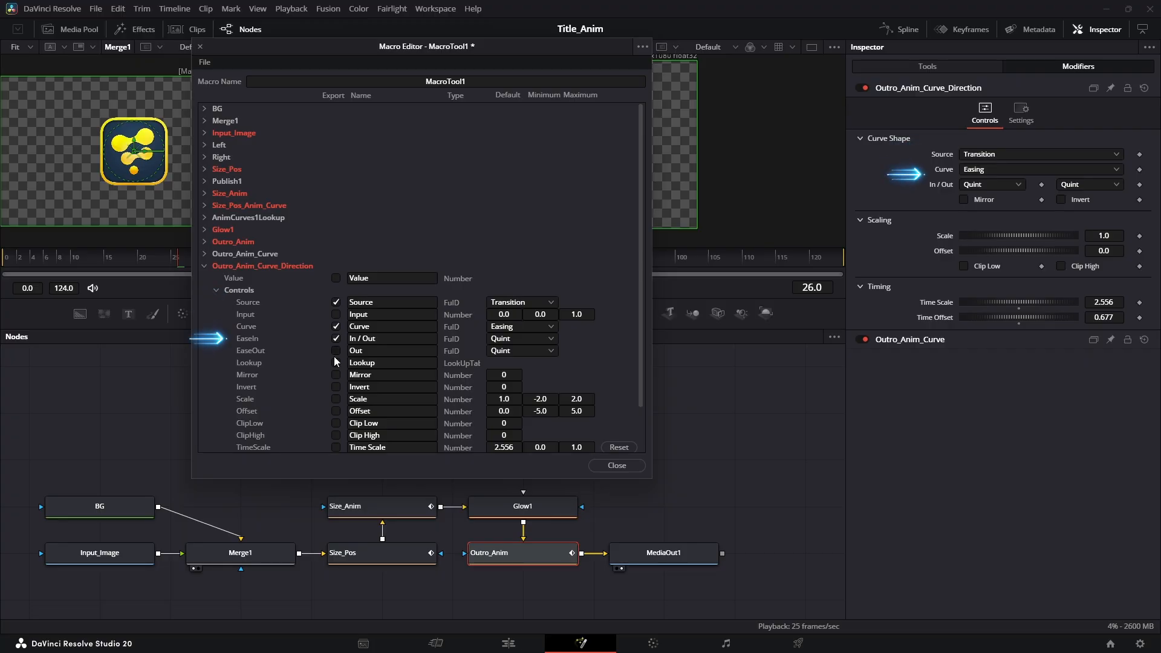
- Mark Scale, Offset, TimeScale and TimeOffset of Outro_Anim_Curve_Direction for export and collapse the modifier's parameters
left_click(337, 399)
left_click(336, 411)
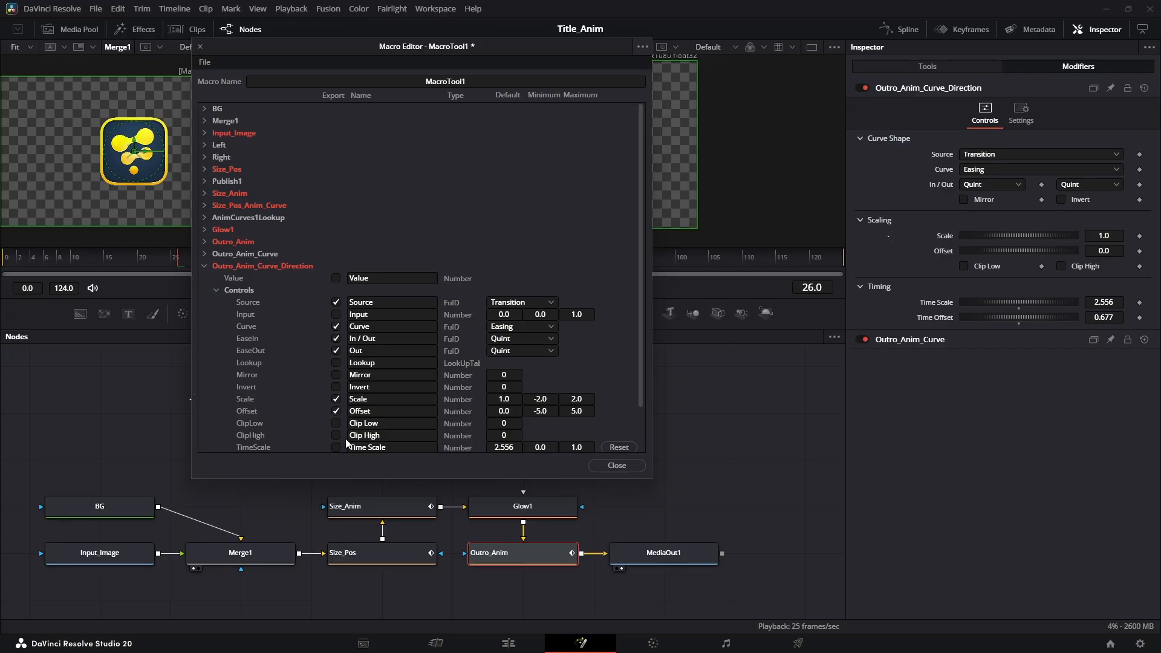
scroll(321, 419, "down", 2)
left_click(337, 400)
left_click(337, 411)
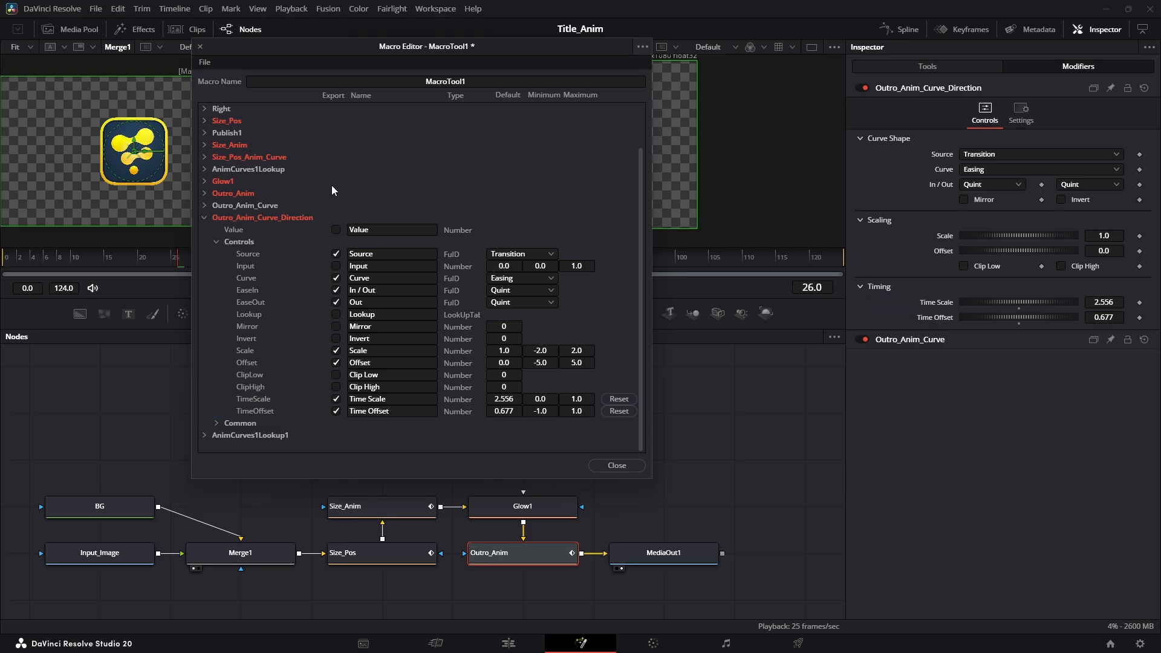
left_click(206, 217)
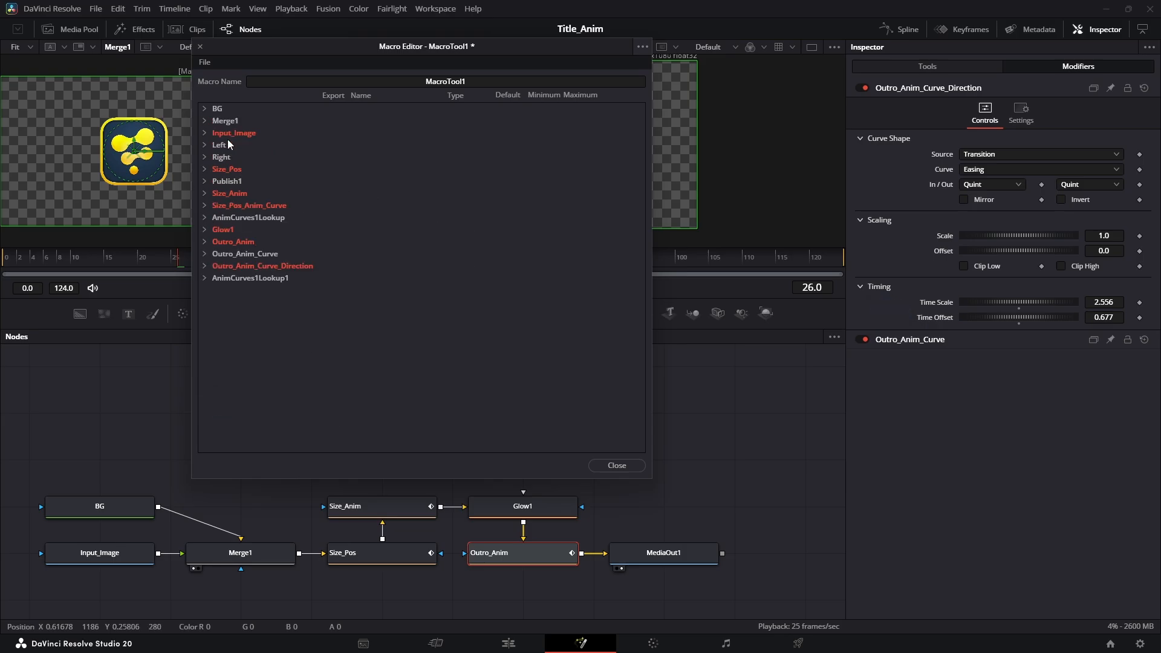
- Save the macro as a group in Fusion/Templates/Edit/Titles/sabz, replacing Image_bounce_anim.setting
left_click(645, 48)
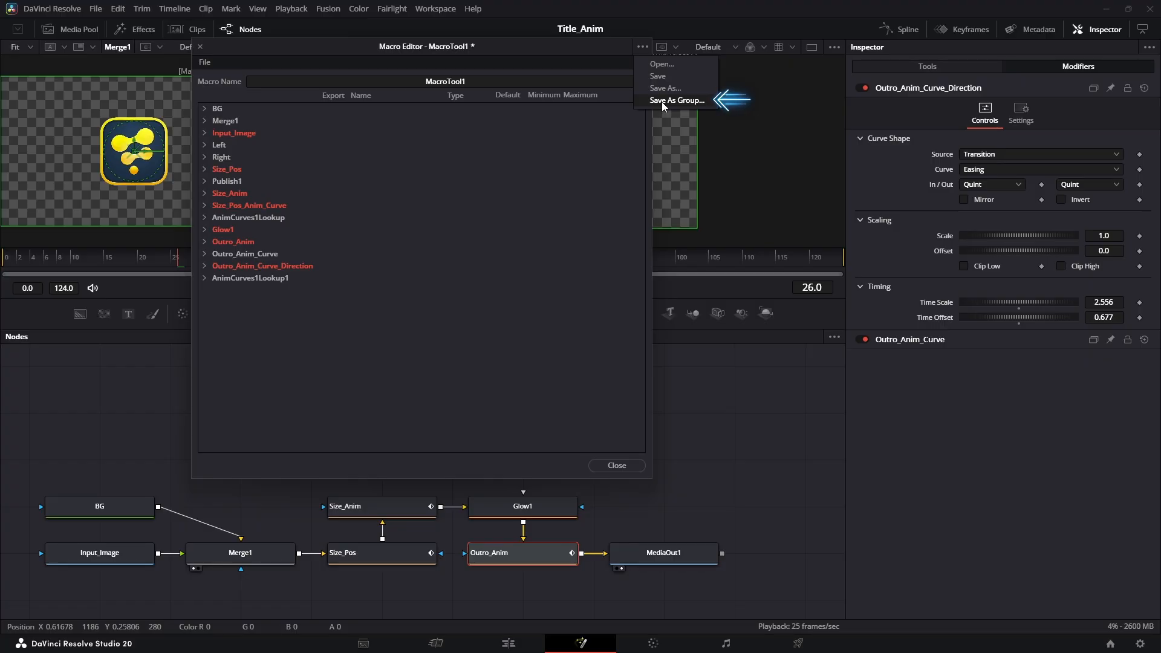
left_click(664, 102)
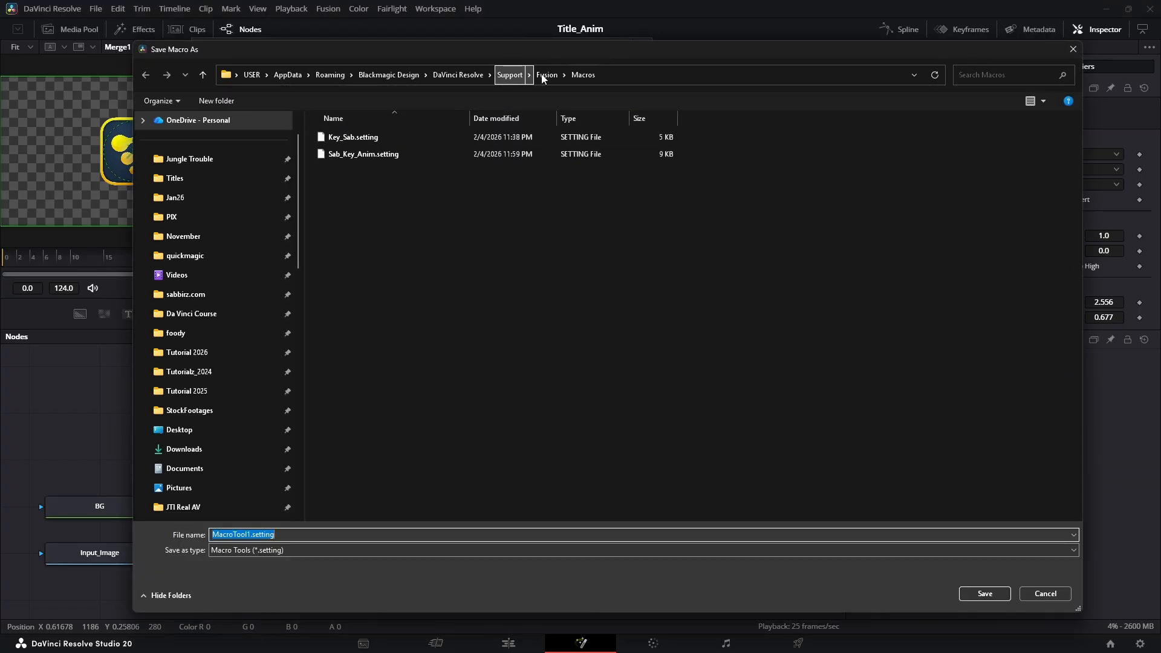
left_click(546, 75)
left_click(333, 424)
double_click(333, 424)
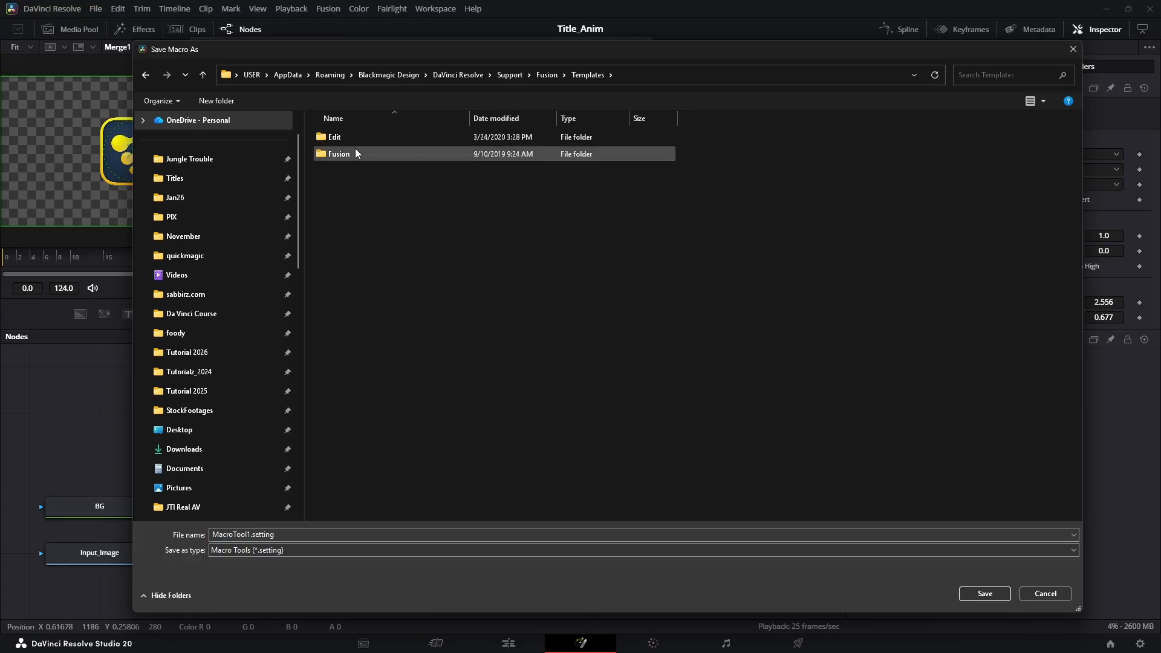
double_click(356, 137)
left_click(349, 173)
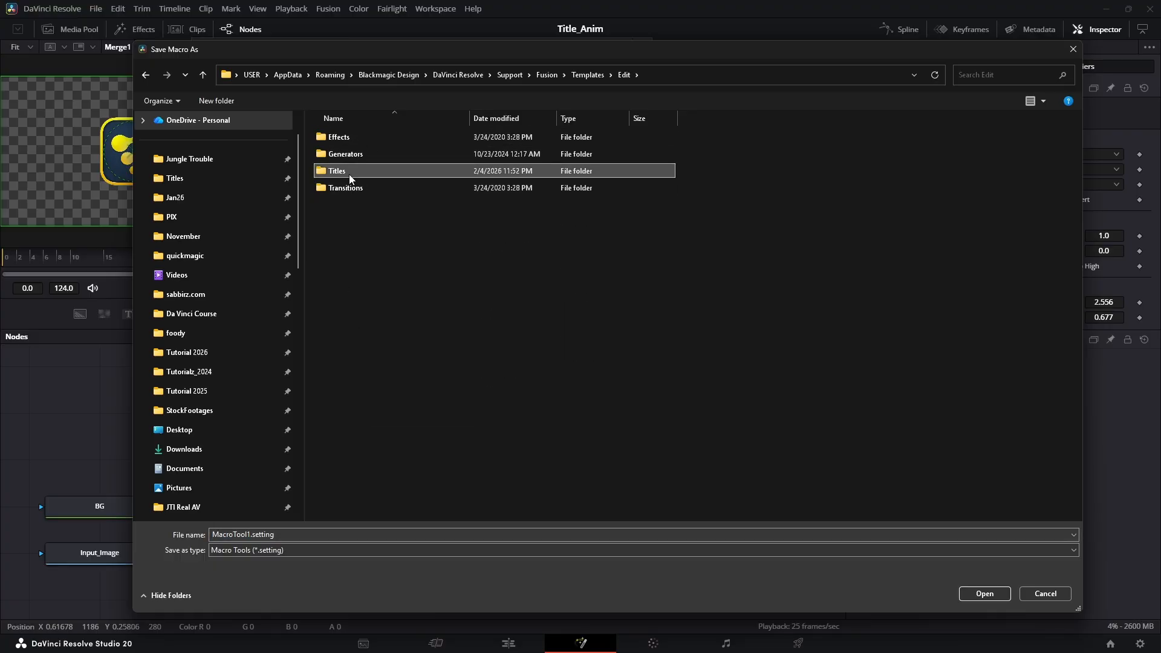
double_click(350, 173)
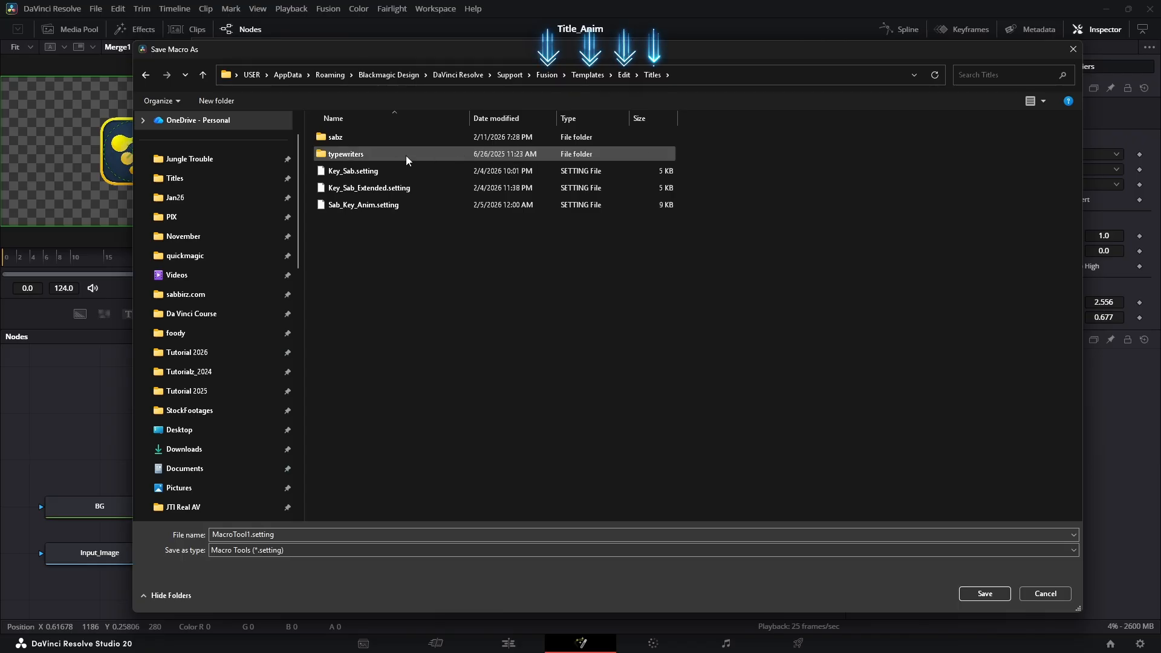
double_click(380, 140)
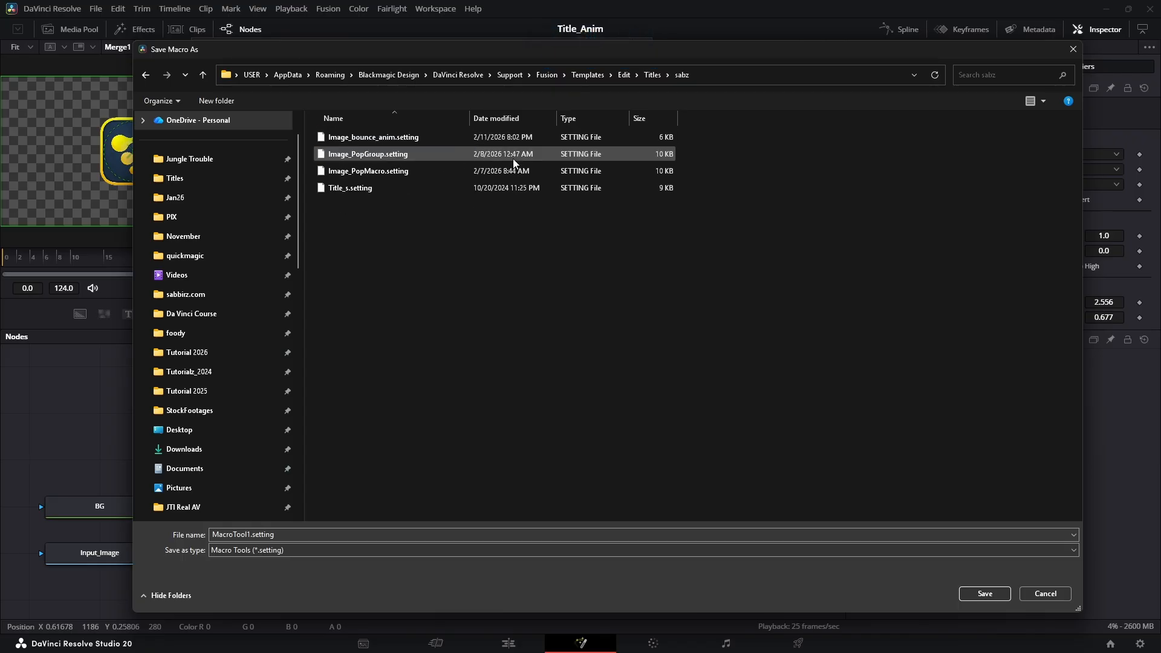
double_click(386, 138)
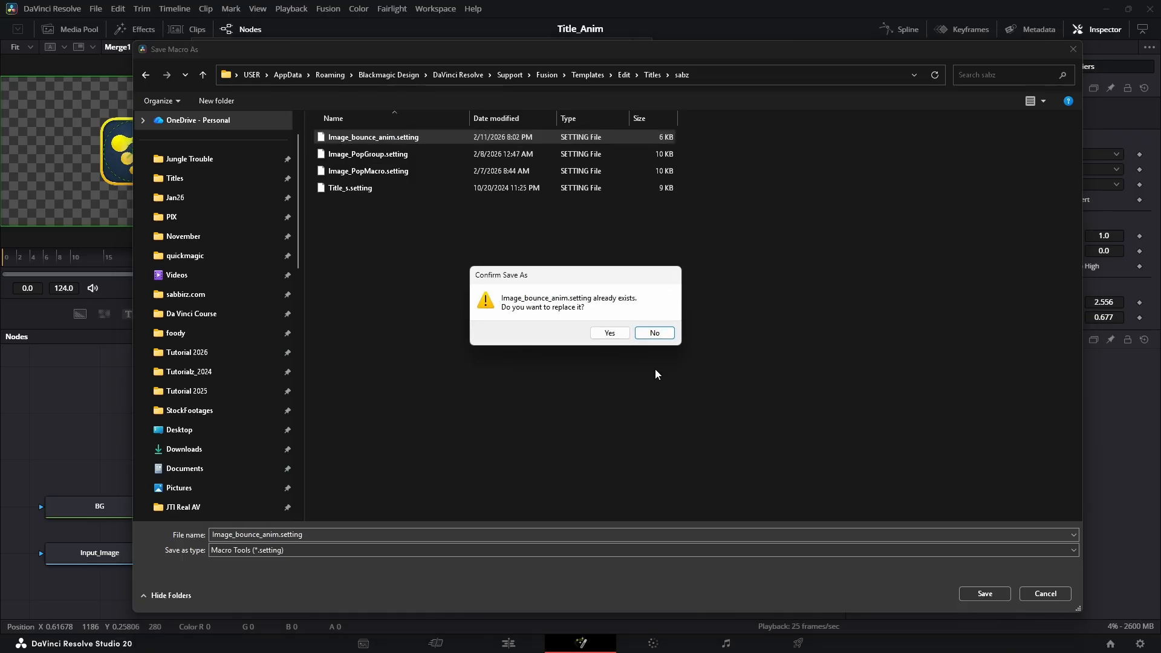
left_click(610, 336)
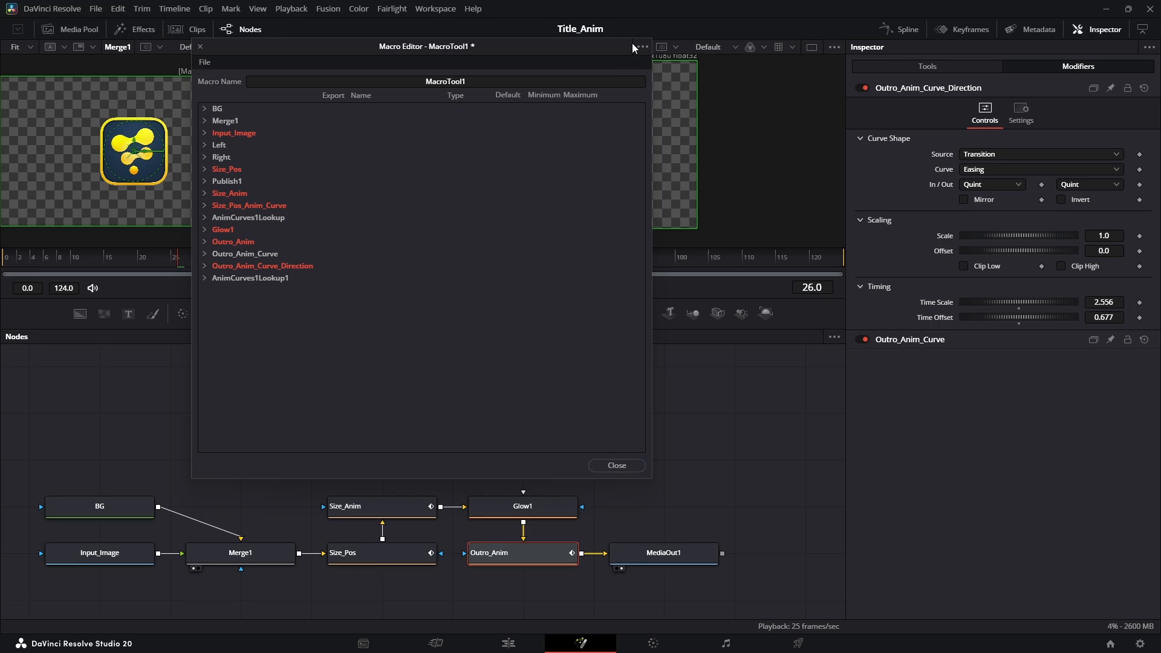
- Name the macro Logo_Bounce_Macro and save it
left_click(440, 81)
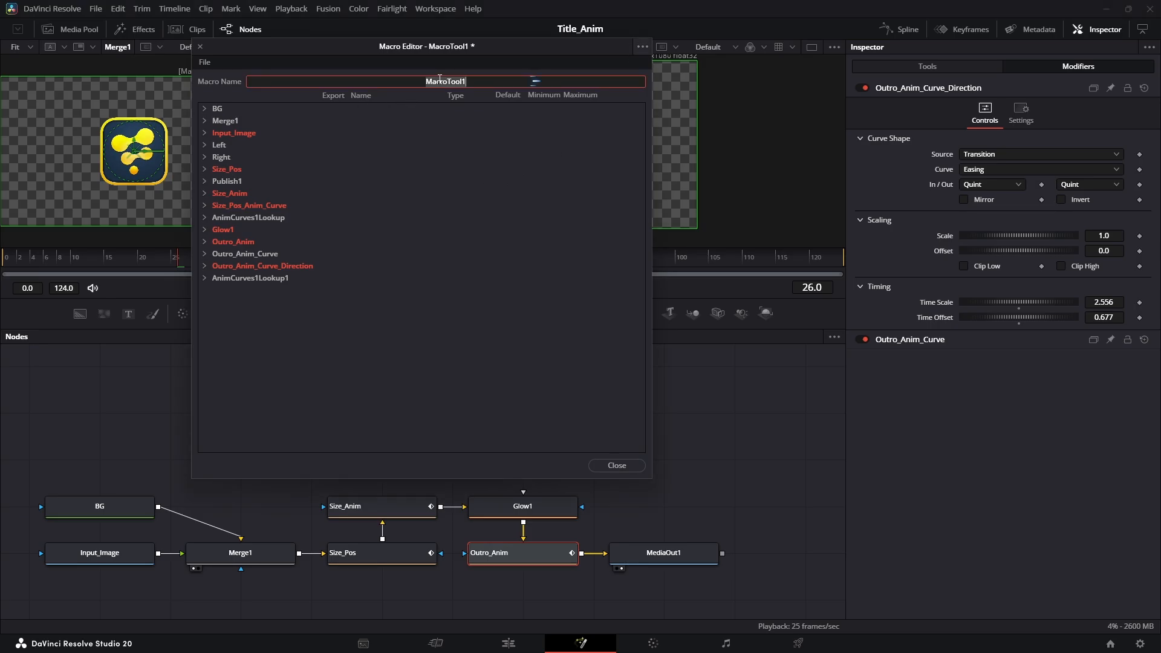
type("Logo")
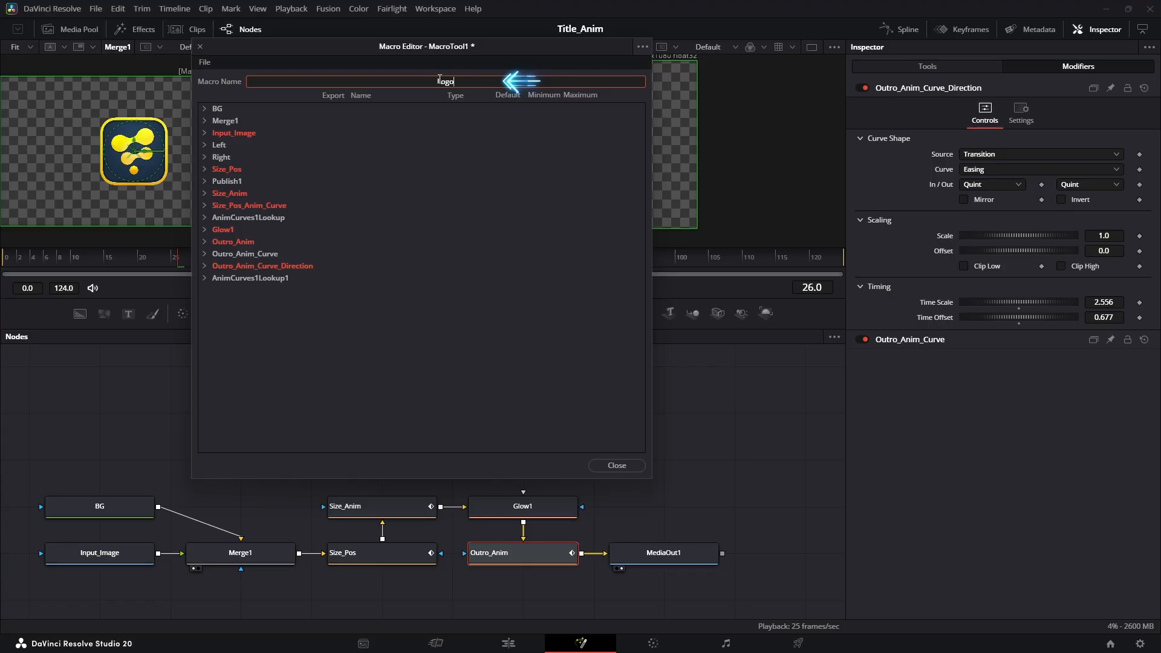
type("_Bounce_Macro")
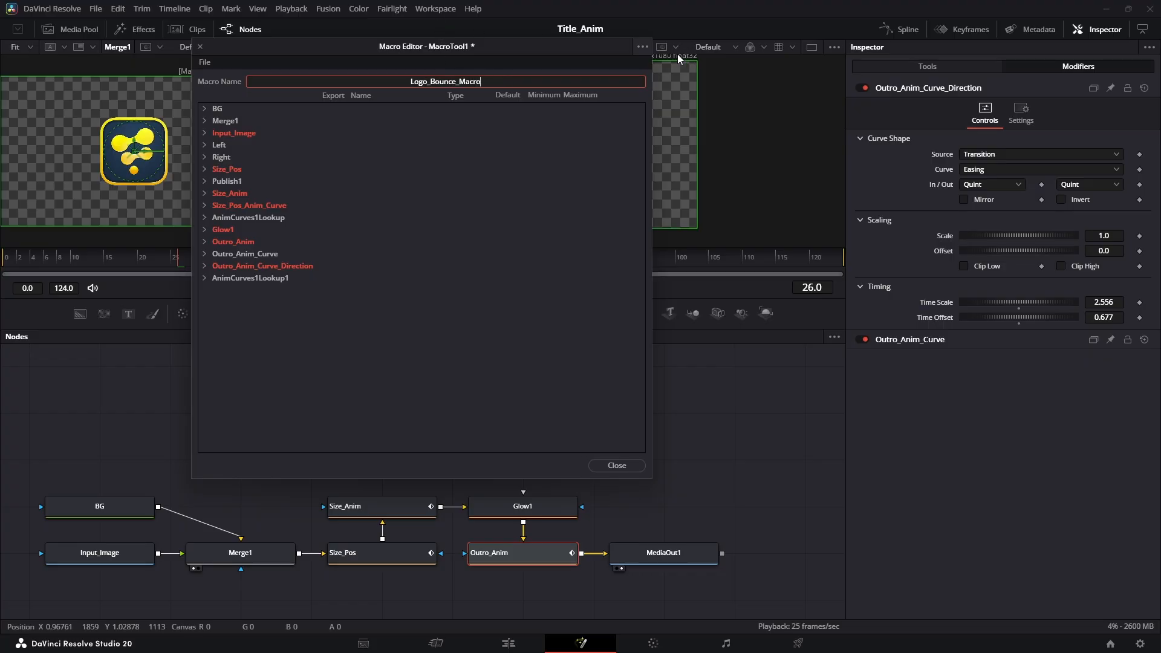
left_click(642, 47)
left_click(656, 77)
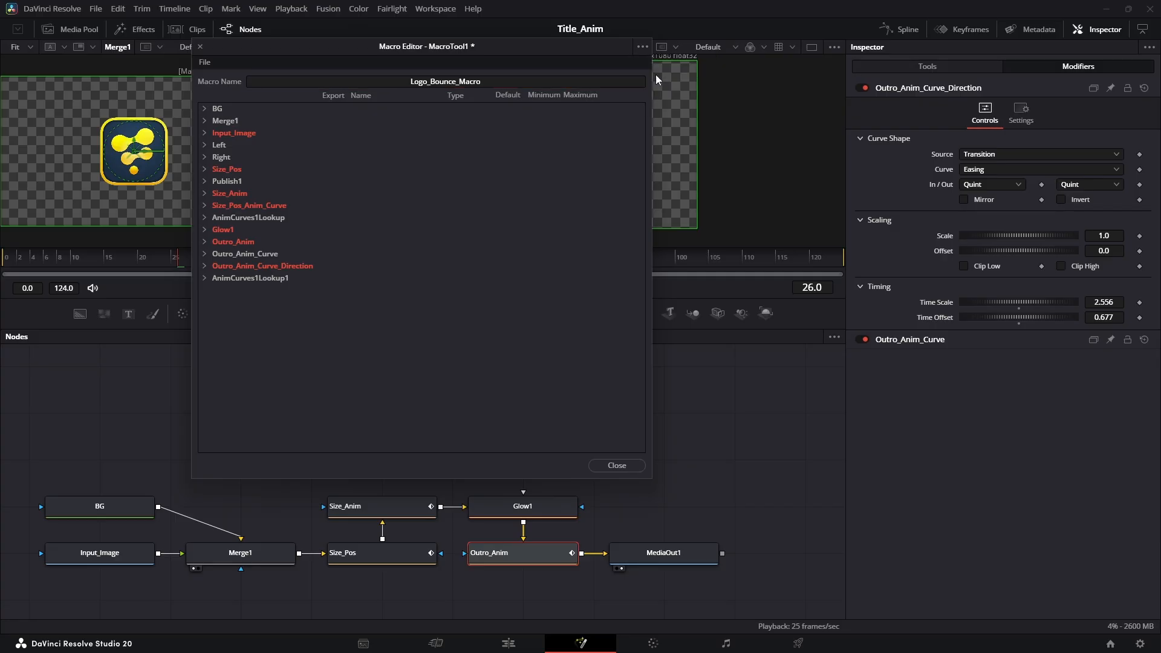
double_click(457, 81)
left_click(486, 196)
left_click(642, 47)
left_click(652, 78)
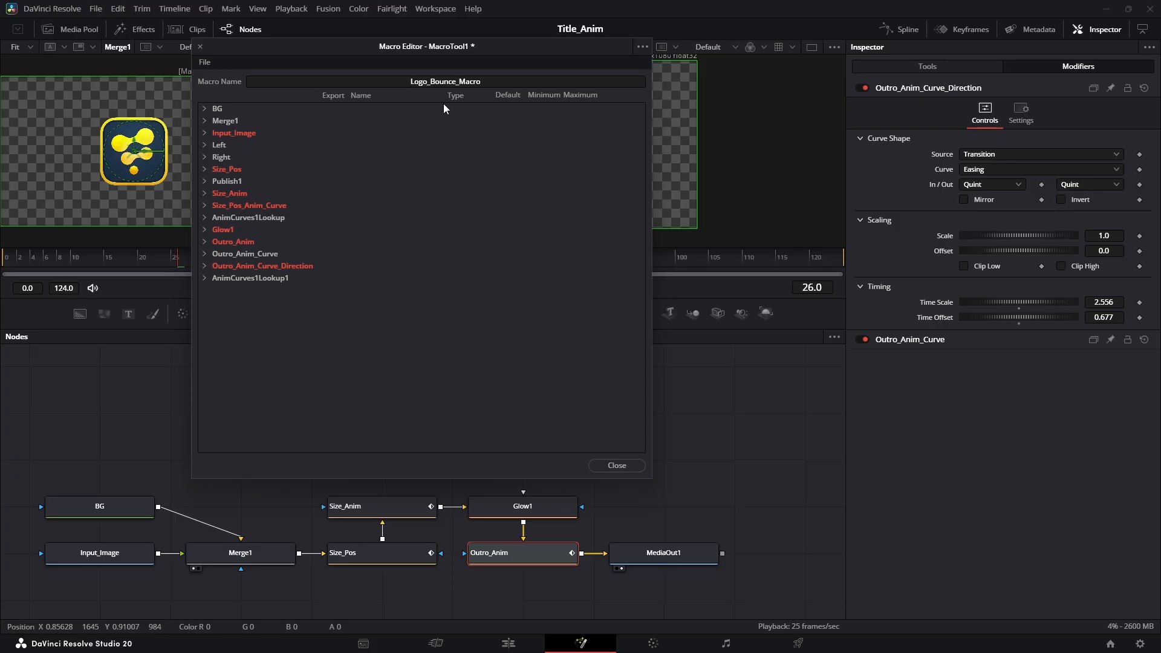
- Close the macro editor and return to the node graph
left_click_drag(393, 511, 425, 550)
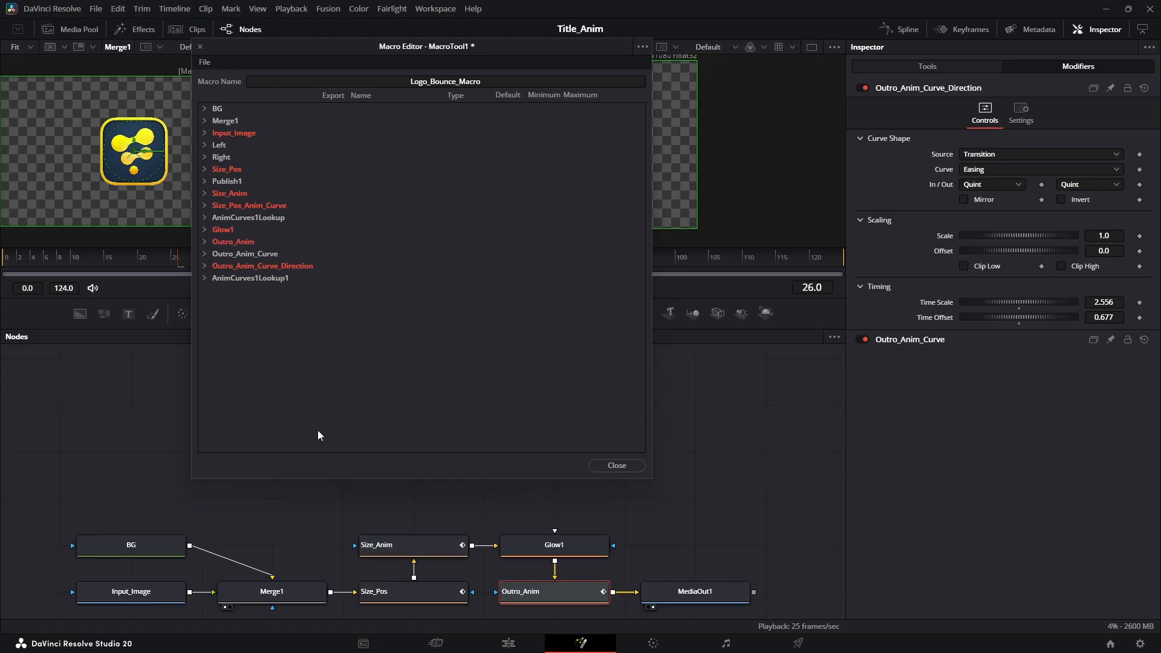
left_click_drag(333, 524, 325, 511)
key("ctrl+a")
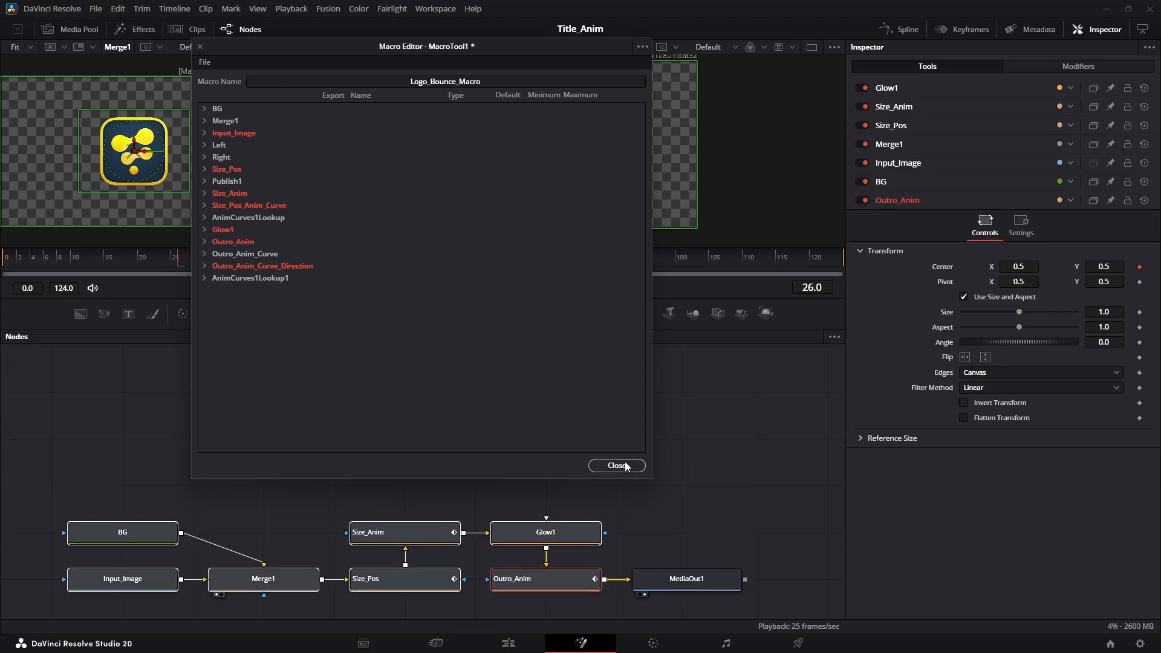
left_click(616, 465)
left_click(113, 421)
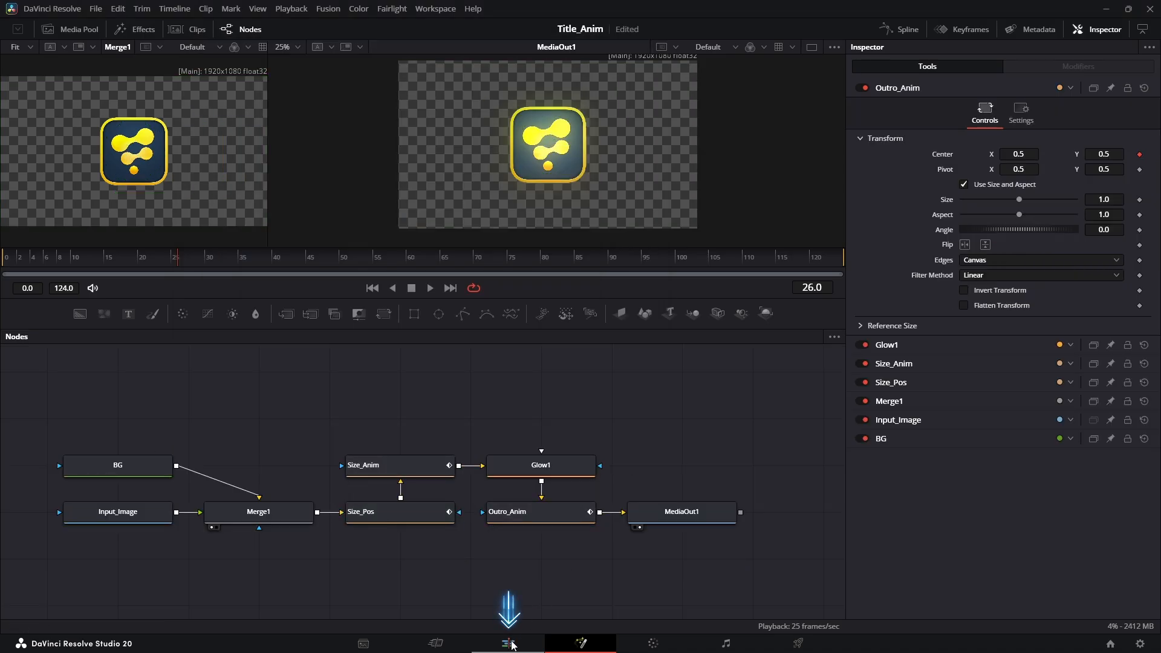
- On the Edit page, place the Image_bounce_anim title from the sabz templates on Video 1 after the last title clip and select it
left_click(510, 644)
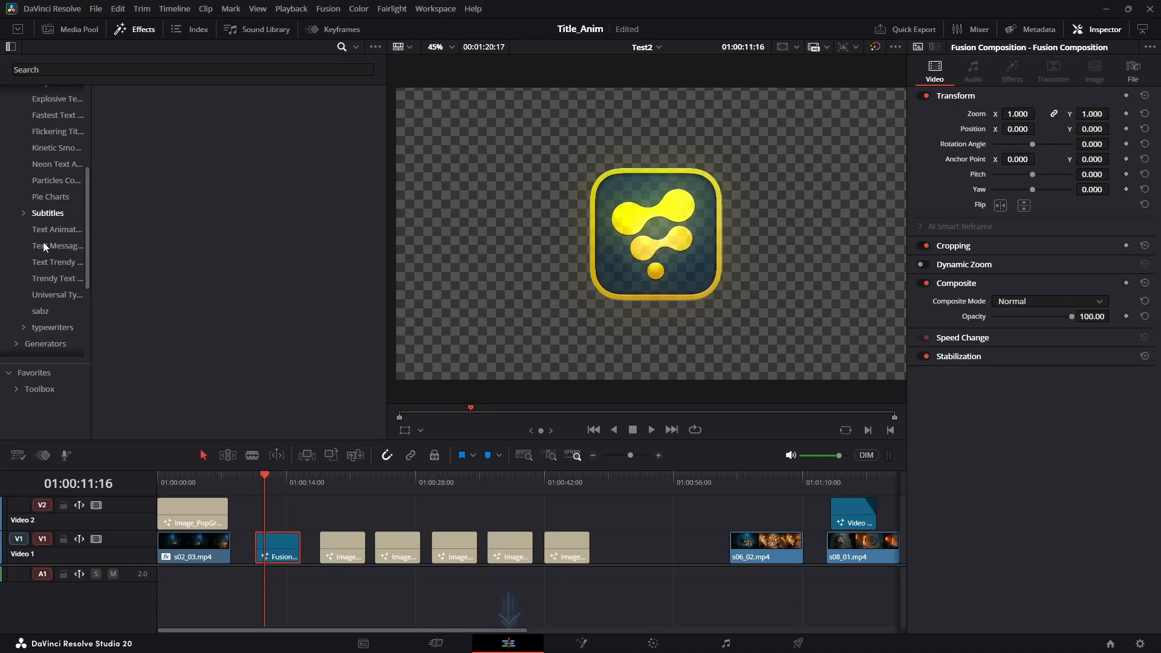
left_click(40, 311)
left_click_drag(166, 118, 608, 548)
left_click(623, 481)
left_click(630, 558)
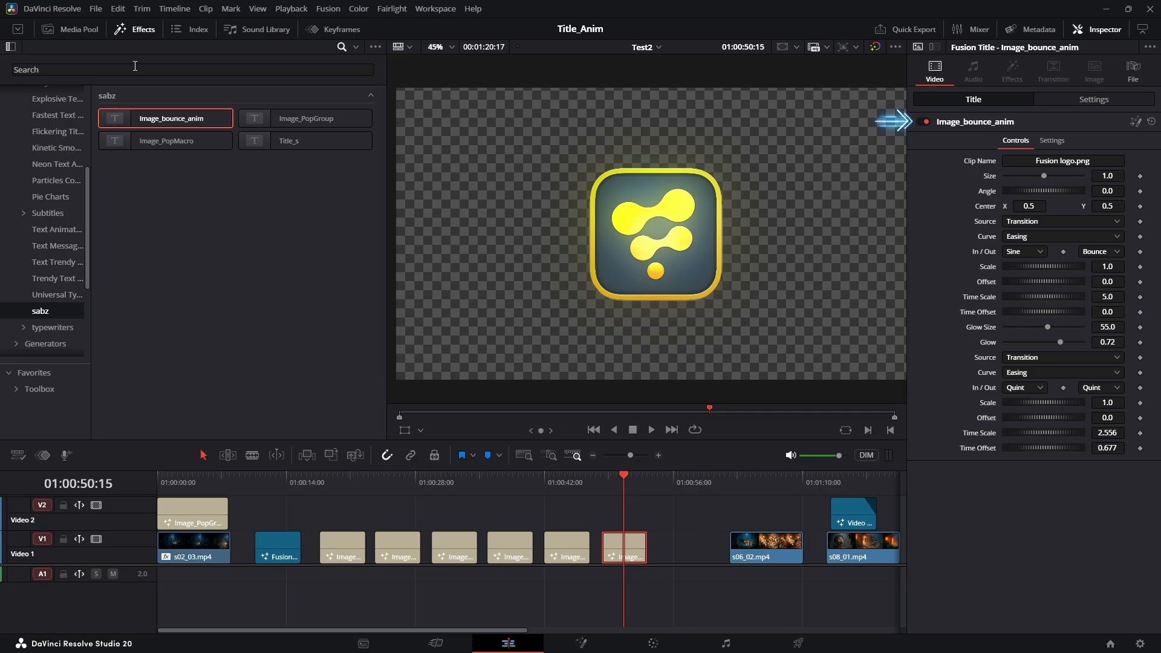
- Replace the new title's image with DaVinci_Resolve_Studio.png from the Logos bin
left_click(76, 26)
scroll(733, 528, "up", 3)
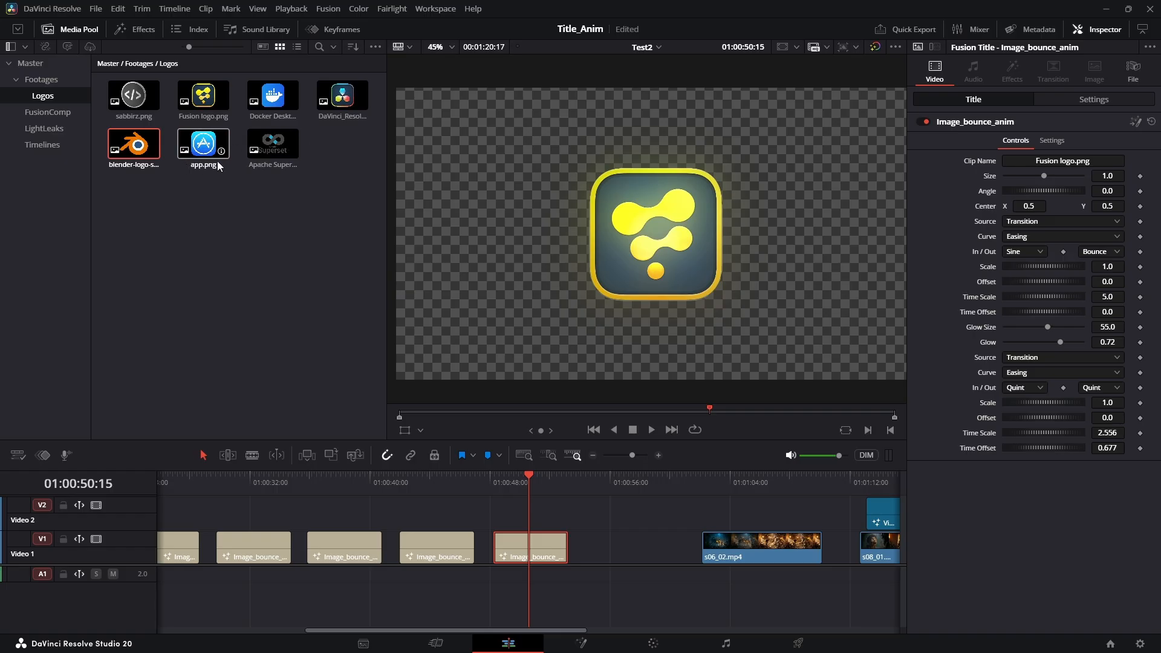
left_click(354, 107)
left_click_drag(354, 107, 1030, 206)
- Set the title's Size to 0.32 and its Center to X 0.101, Y 0.822, and play back the clip
left_click(1044, 197)
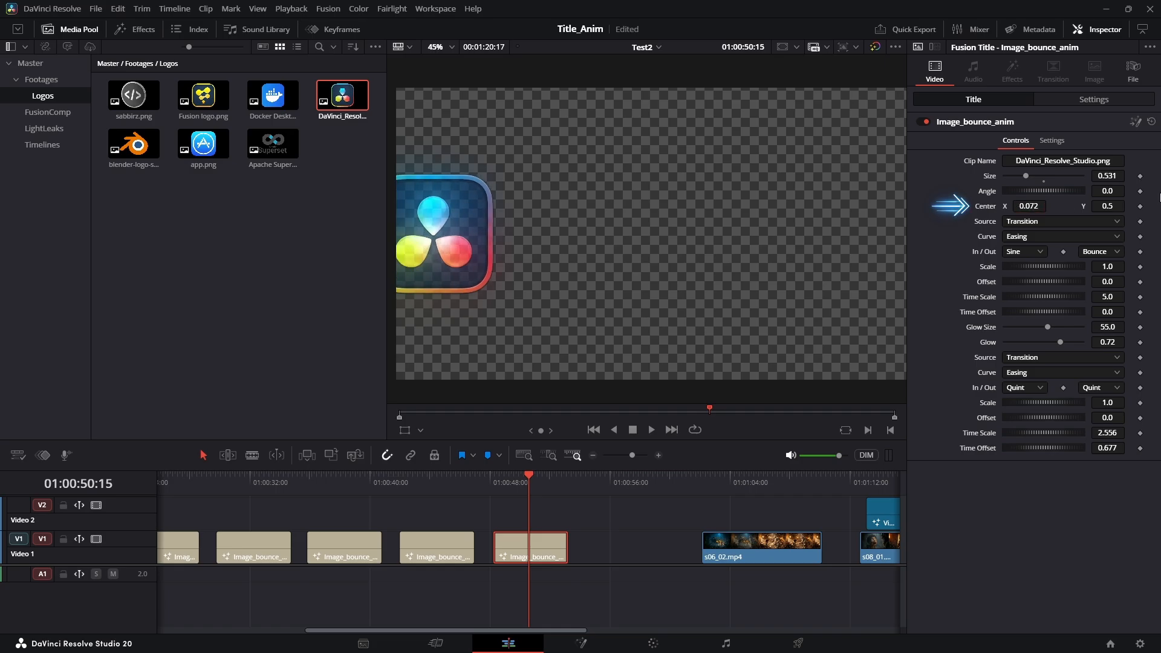
left_click_drag(1105, 206, 1123, 206)
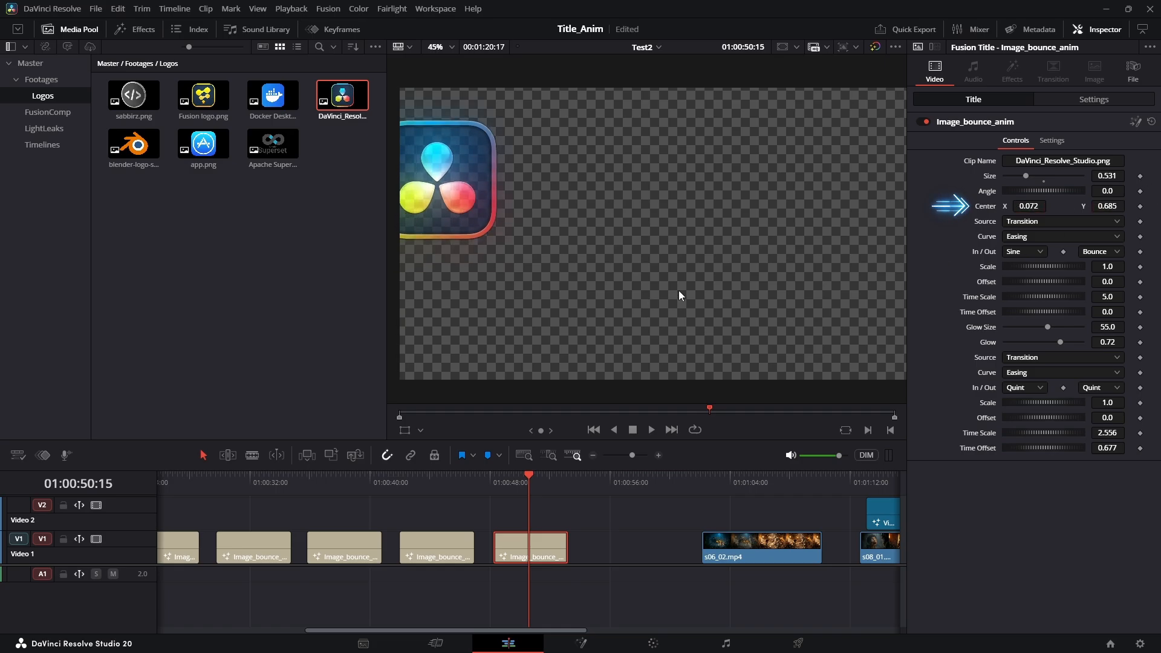
left_click(496, 482)
key("space")
left_click(498, 490)
key("space")
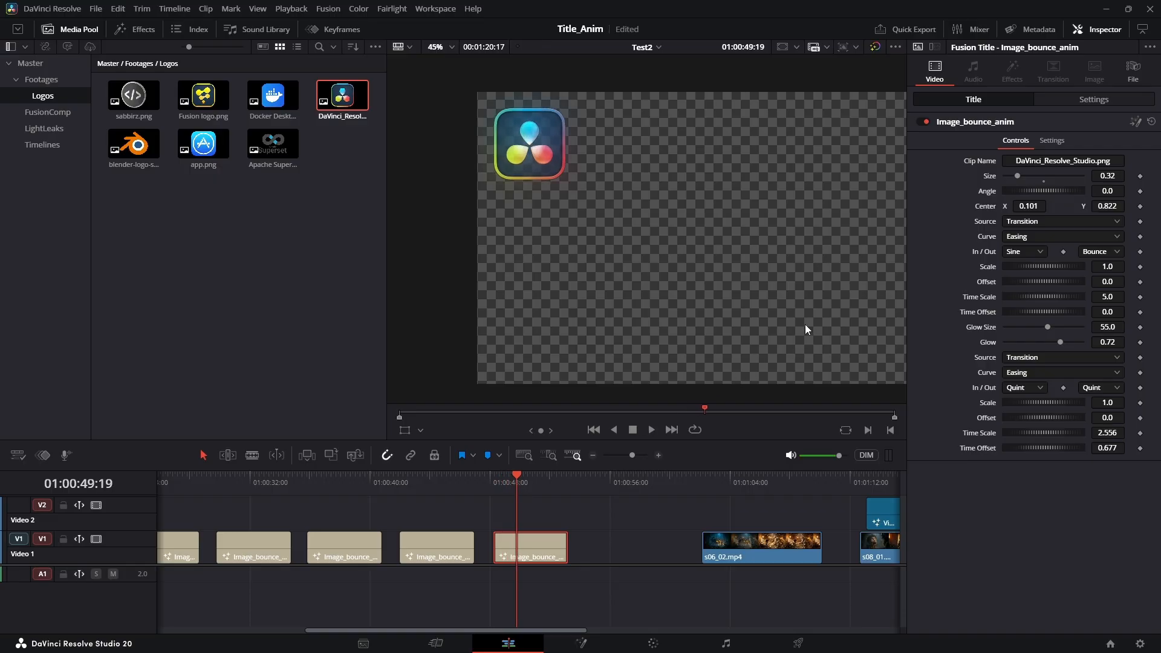
- Hide the media pool to enlarge the viewer, and play and scrub through the title clip to check its outro timing
left_click_drag(873, 294, 480, 244)
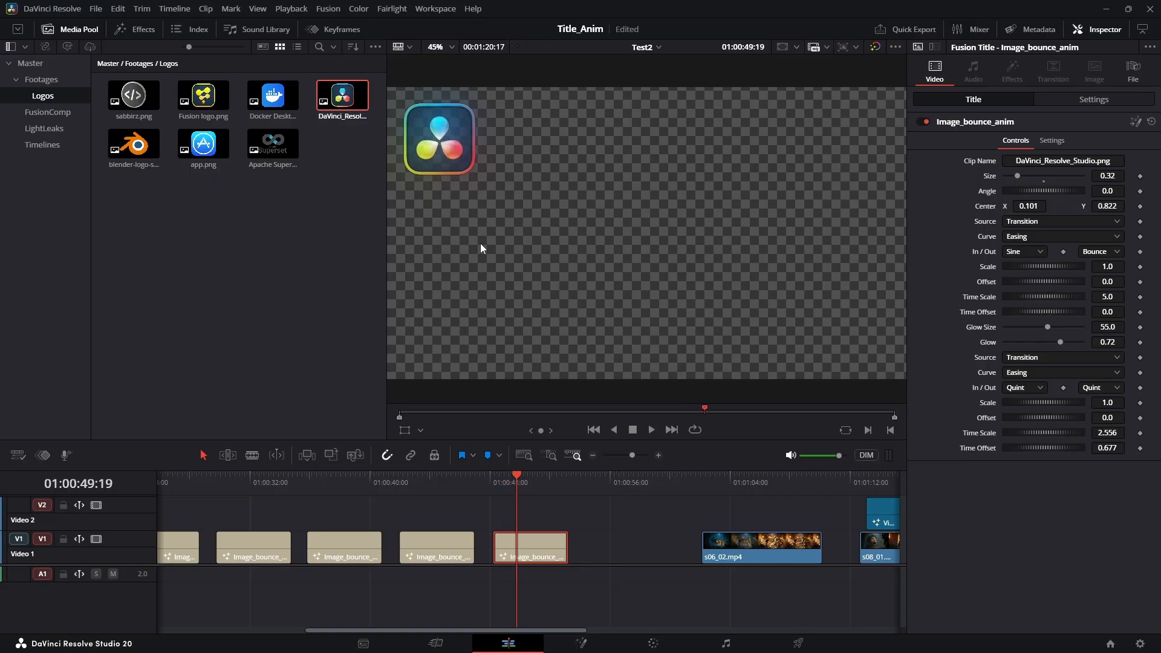
left_click(52, 26)
key("space")
scroll(552, 526, "up", 2)
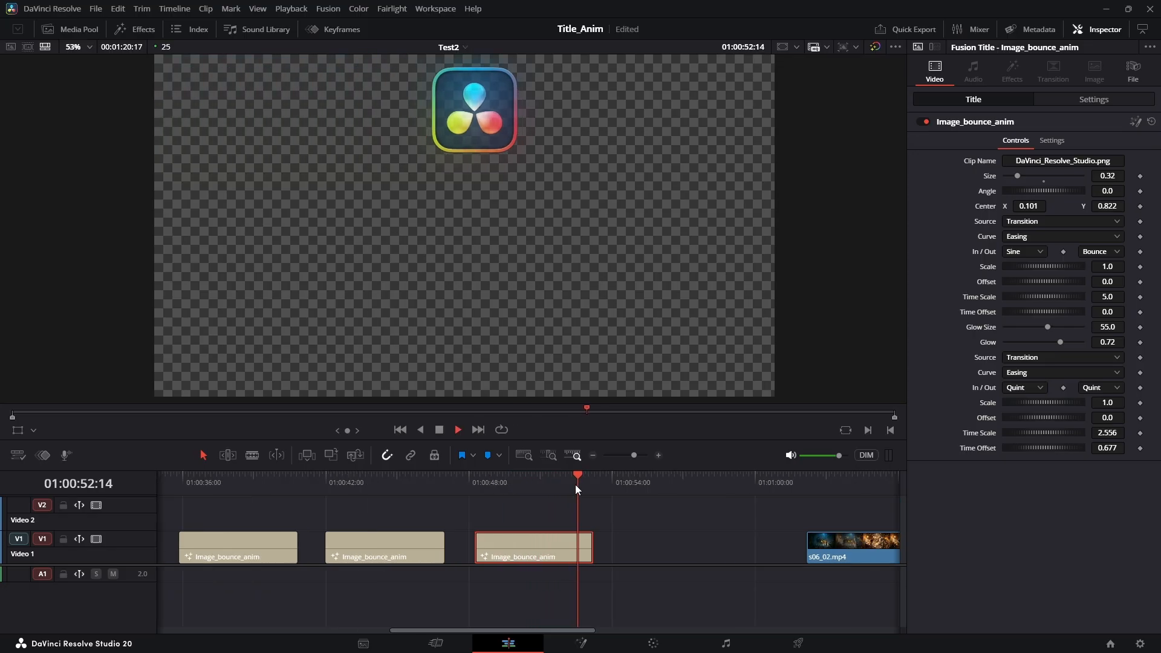
left_click_drag(511, 481, 577, 484)
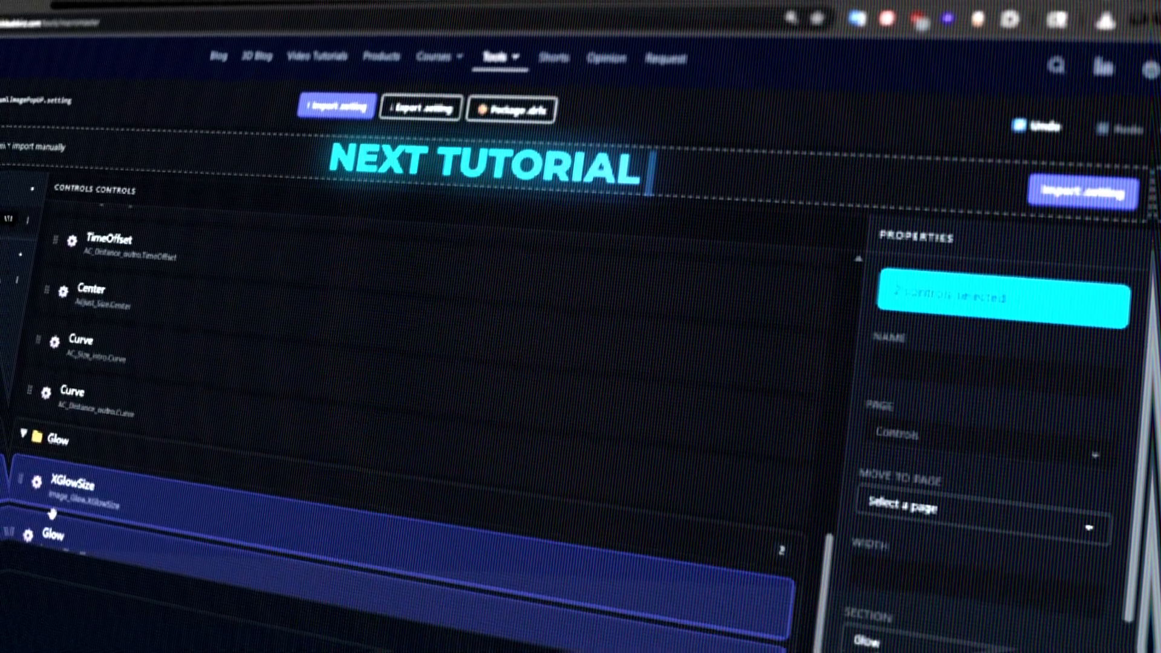
left_click(24, 434)
left_click_drag(78, 501, 146, 249)
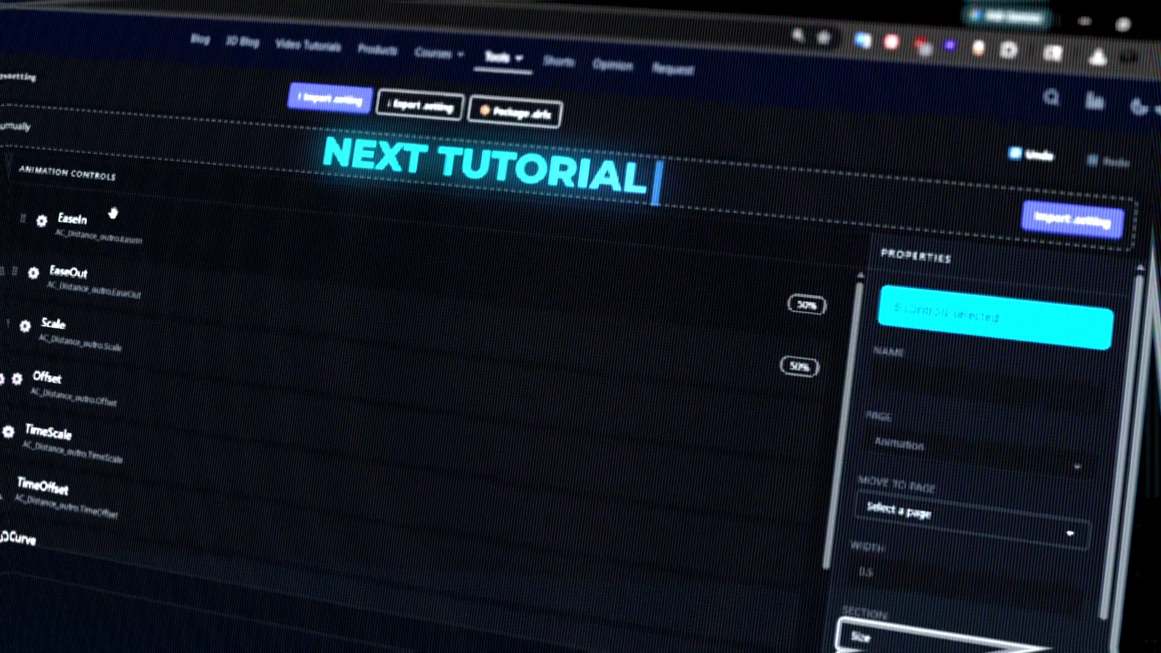
left_click(85, 298)
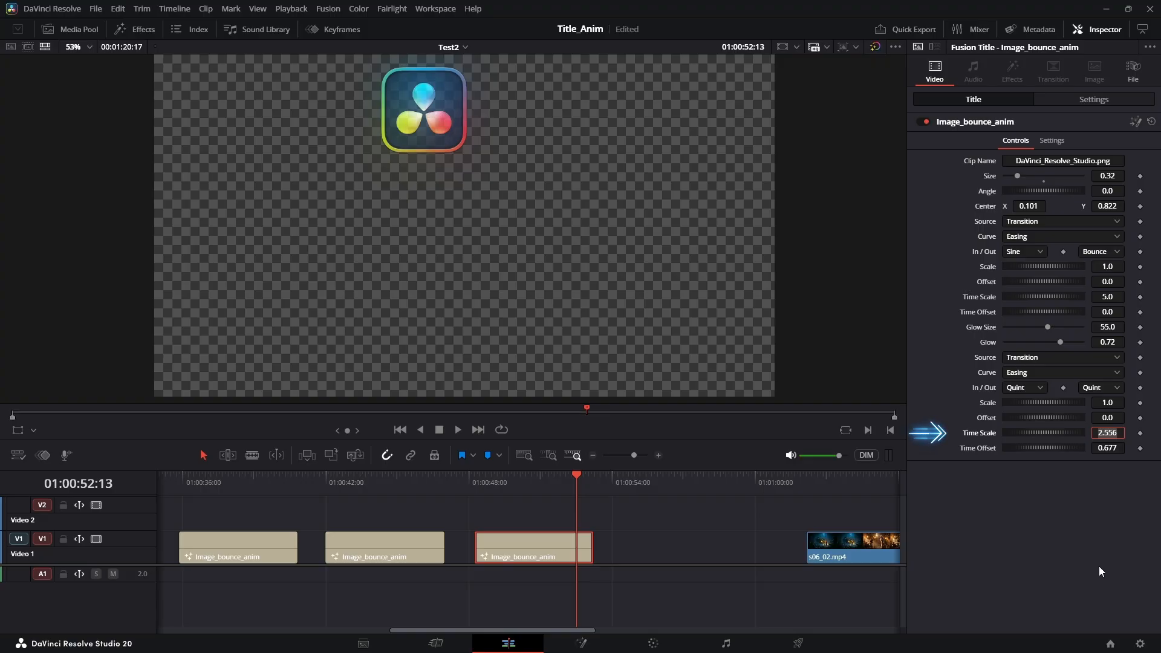
- Set the title's outro curve Time Scale to 5 and play the clip from its start
type("5")
key("Tab")
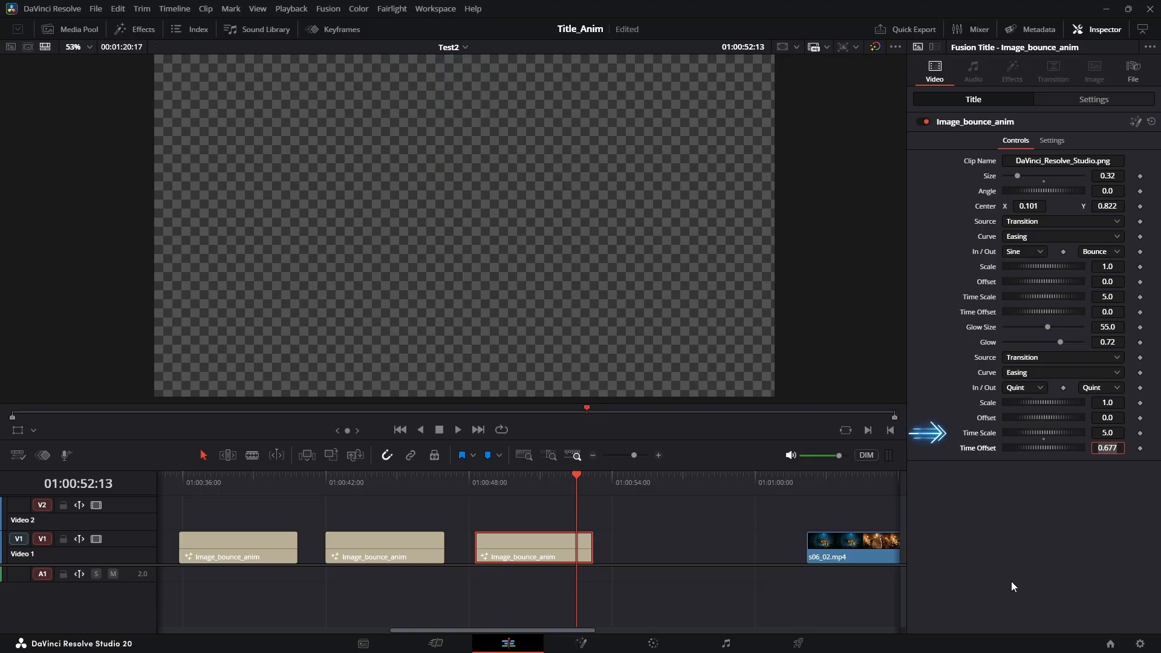
left_click(480, 491)
key("space")
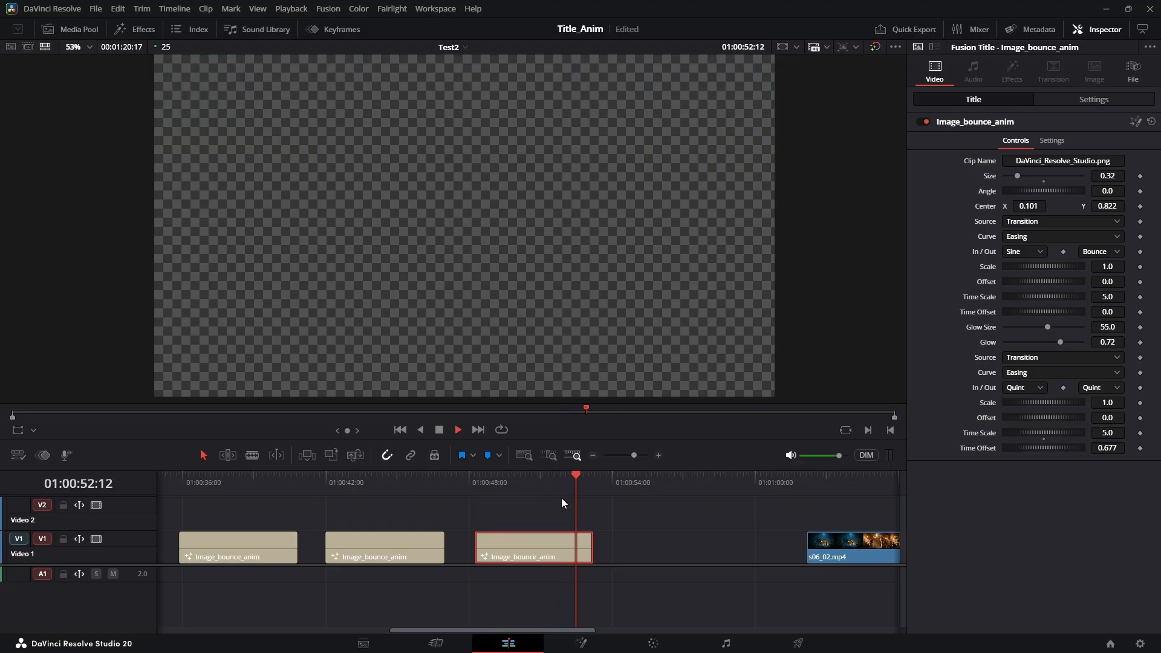
- Play the title clip from its start and scrub through its end to examine the outro movement
mouse_move(485, 487)
left_mouse_down()
mouse_move(570, 488)
mouse_move(477, 494)
left_mouse_up()
key("space")
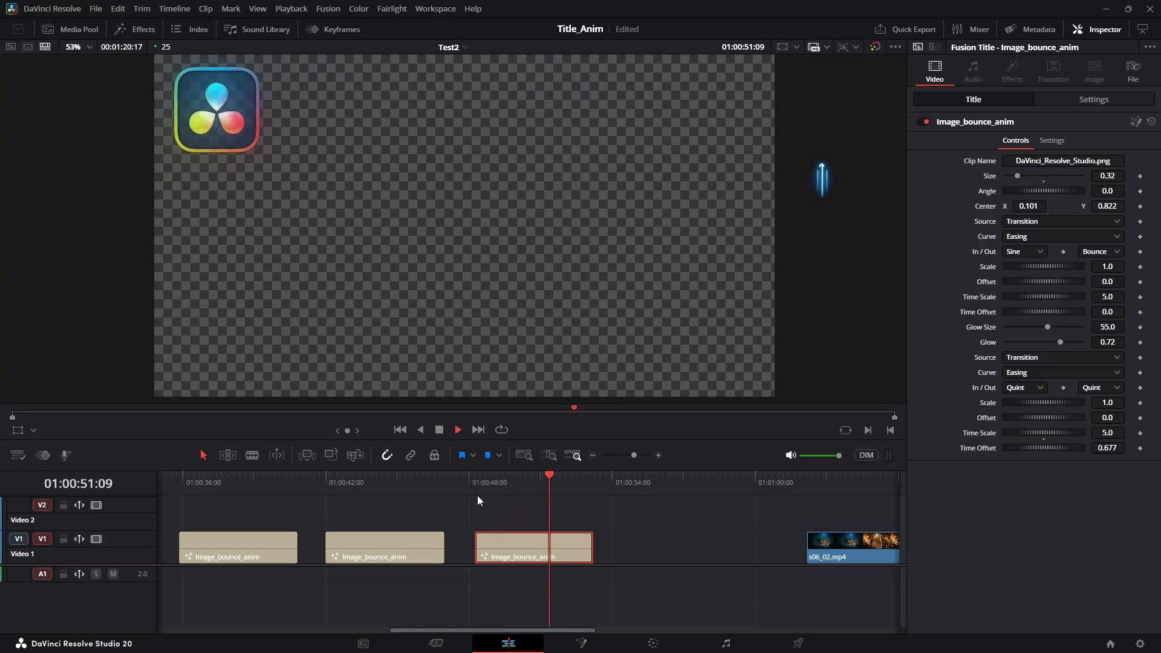
left_click_drag(510, 484, 571, 481)
scroll(686, 222, "up", 1)
left_click_drag(685, 222, 639, 252)
left_click(526, 478)
left_click_drag(549, 478, 565, 480)
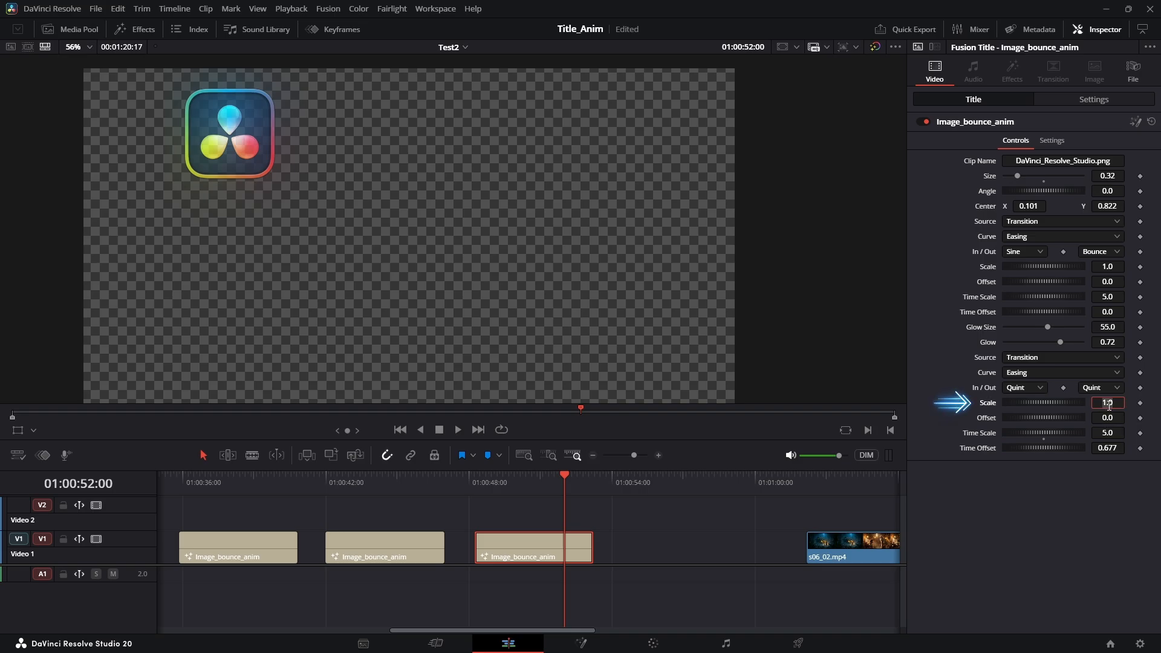
- Set the title's outro curve Scale to 2 and play the clip from its start
type("2")
key("Tab")
left_click(481, 481)
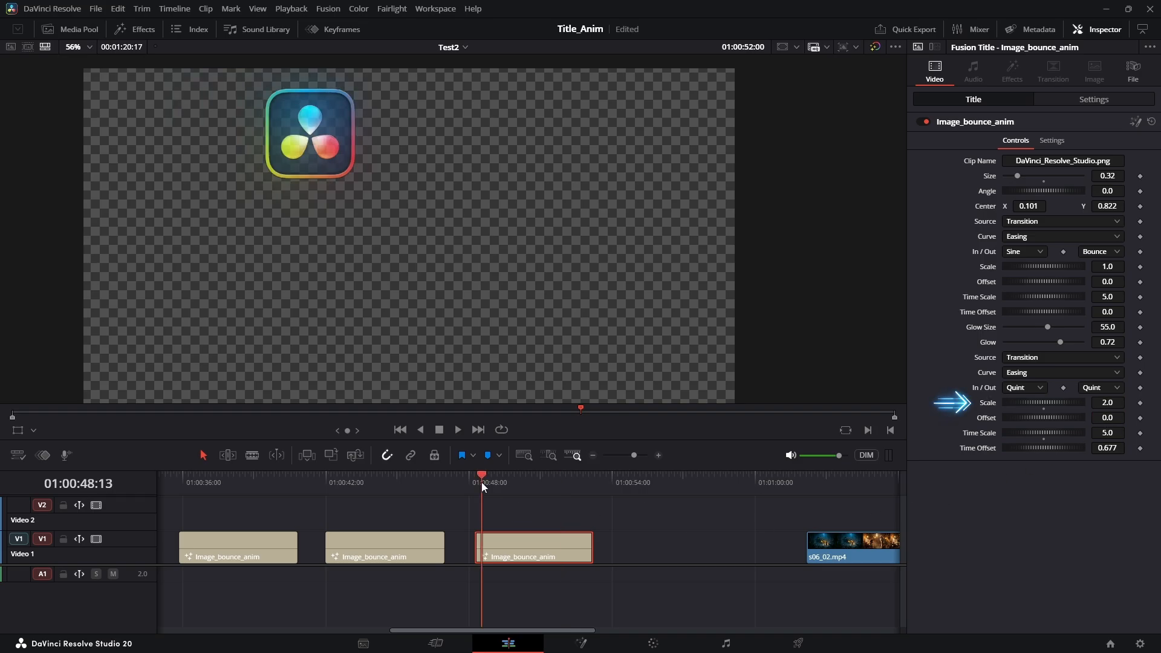
key("space")
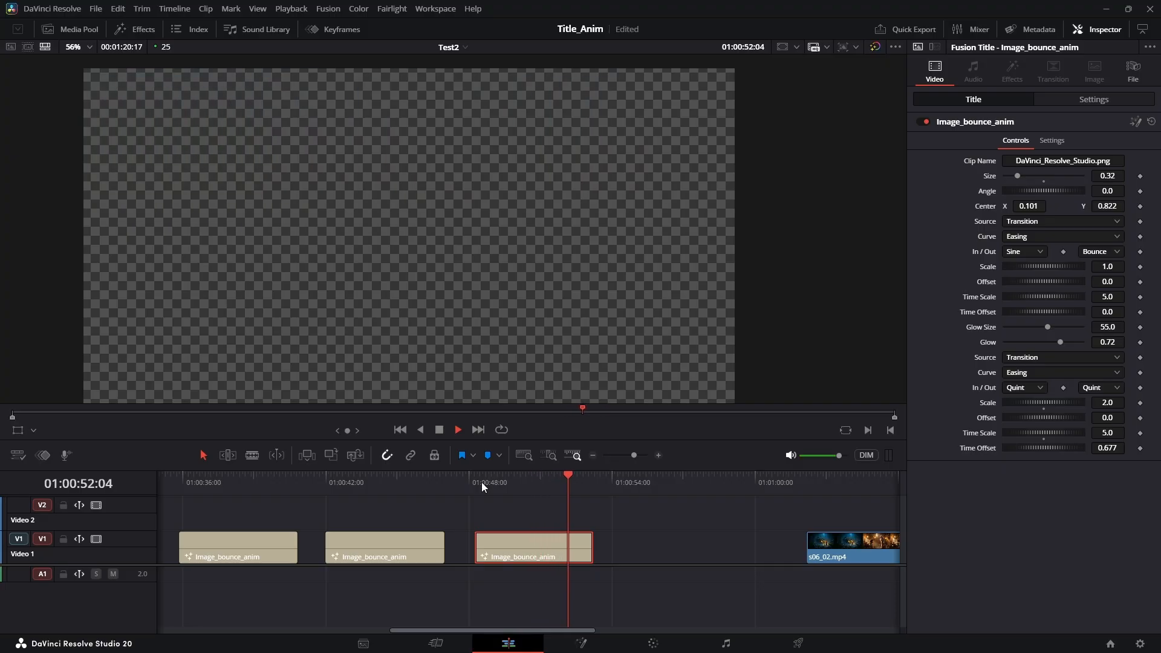
- Move the title clip to Video 2 above the start of s06_02.mp4 and play it over the footage
left_click(483, 483)
scroll(507, 500, "down", 3)
left_click_drag(422, 550, 491, 511)
left_click(487, 483)
key("space")
scroll(508, 521, "up", 5)
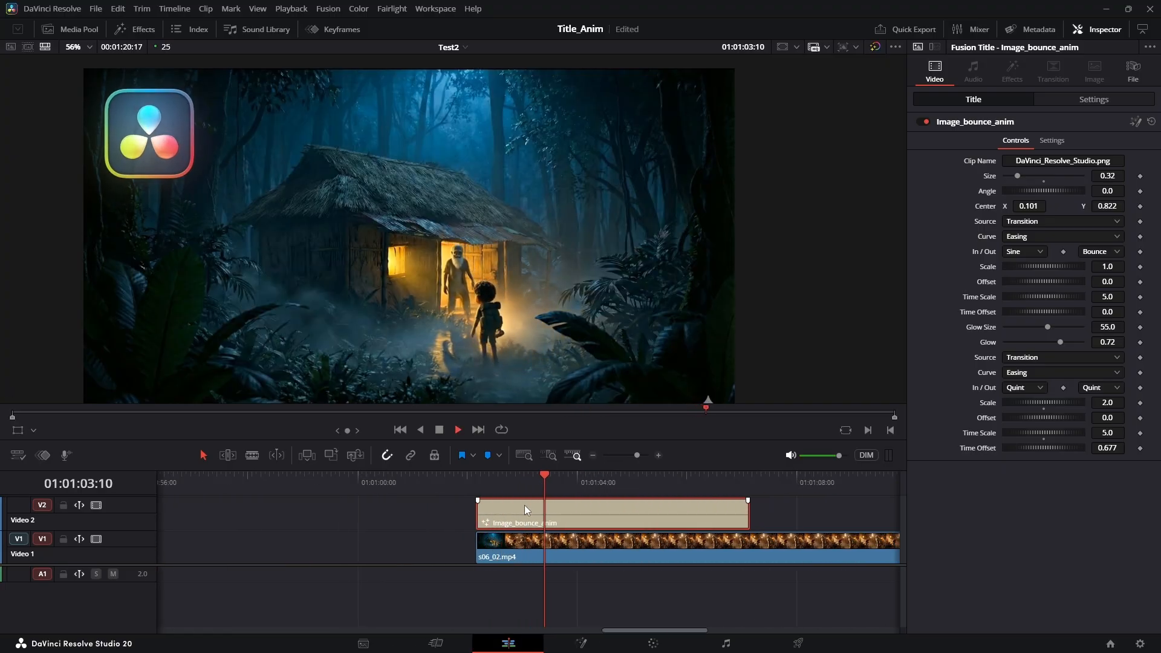
- Place the title above s08_01.mp4 on Video 2, set its Center Y to 0.26, and play it back
scroll(524, 506, "up", 3)
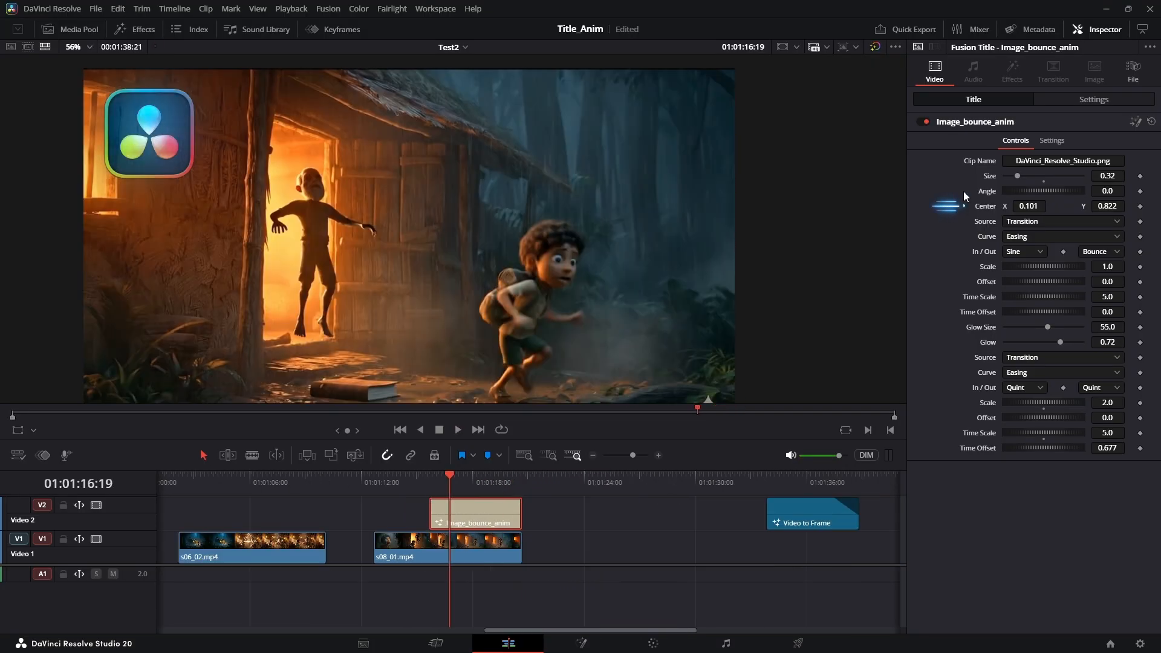
left_click_drag(1125, 202, 1112, 208)
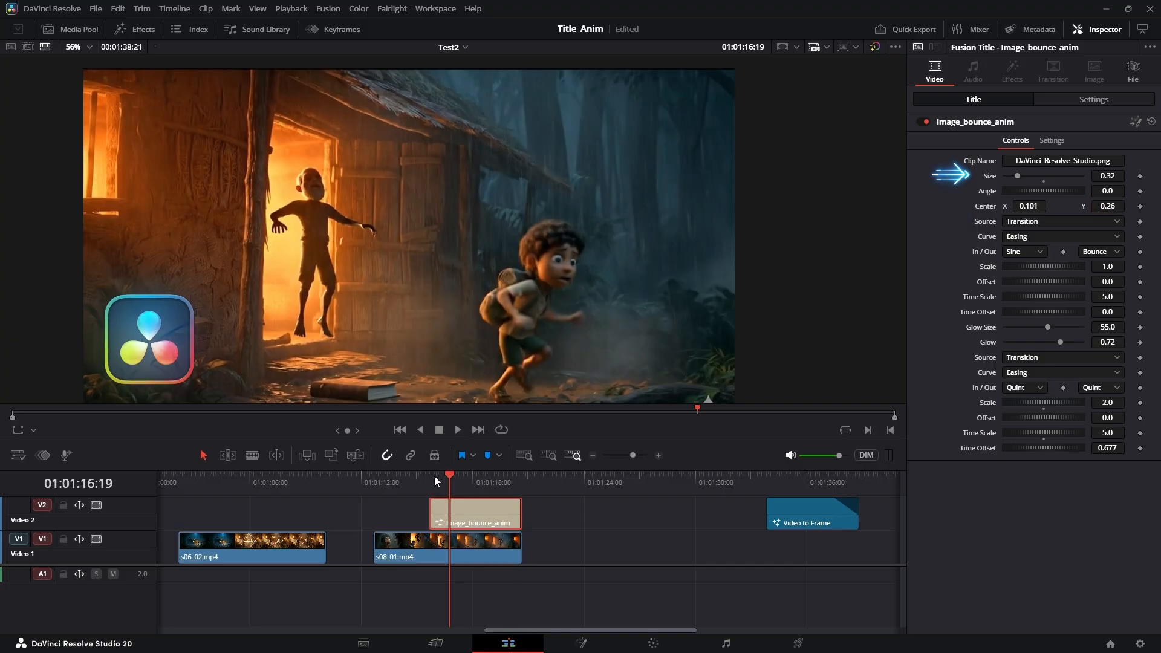
left_click(431, 477)
key("space")
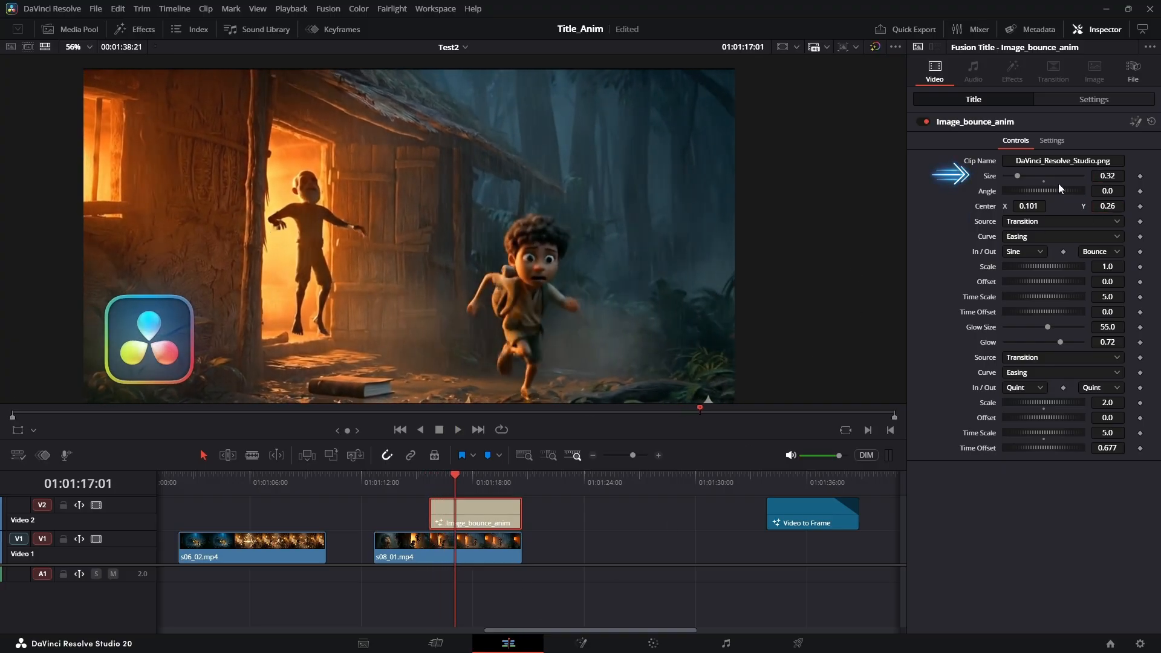
- Reduce the title's Size to 0.188 and play the clip from its start
left_click_drag(1106, 175, 1098, 175)
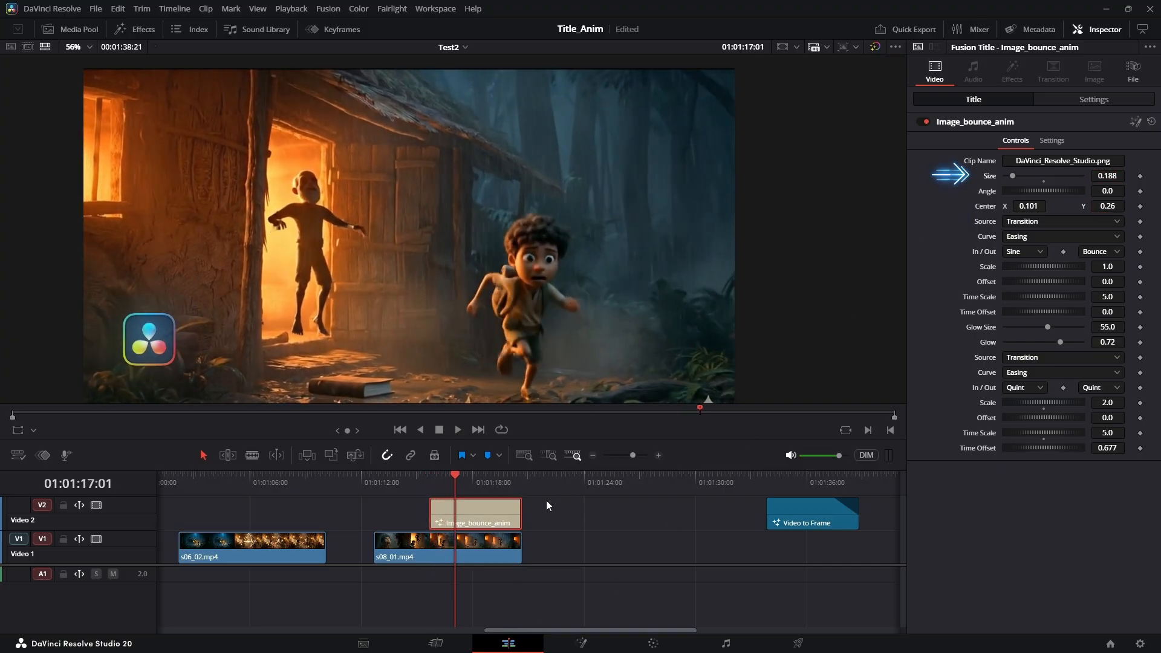
left_click(429, 487)
key("space")
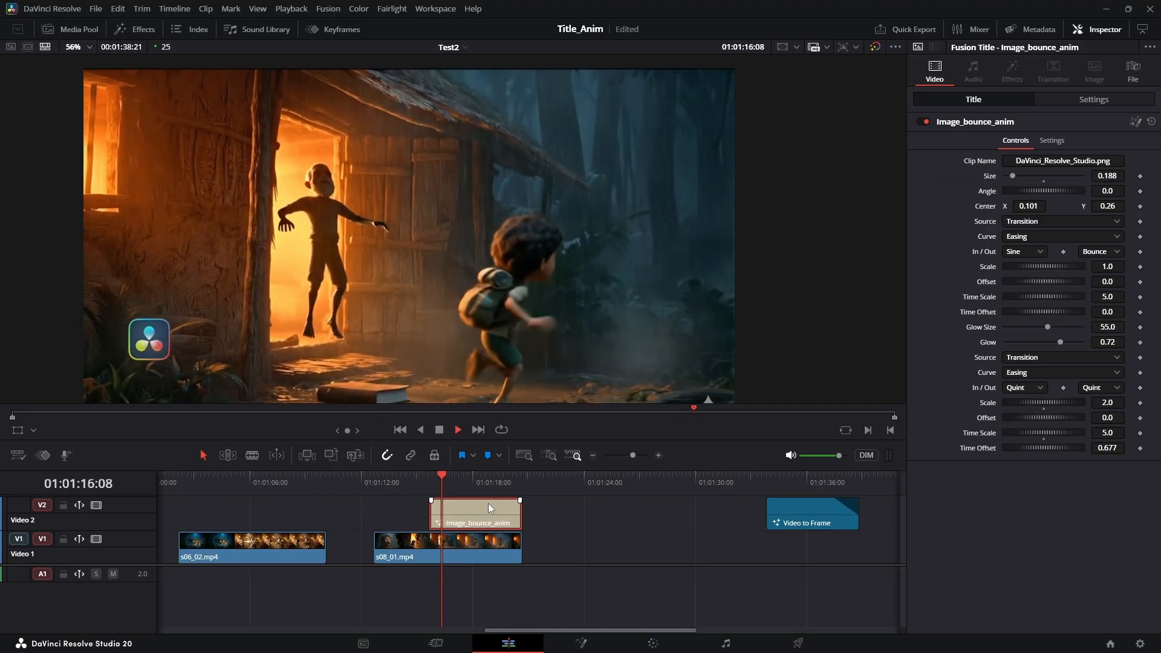
- Shorten the title clip above s08_01.mp4 by trimming its end and play it from its start
left_click_drag(514, 518, 484, 519)
left_click(427, 484)
key("space")
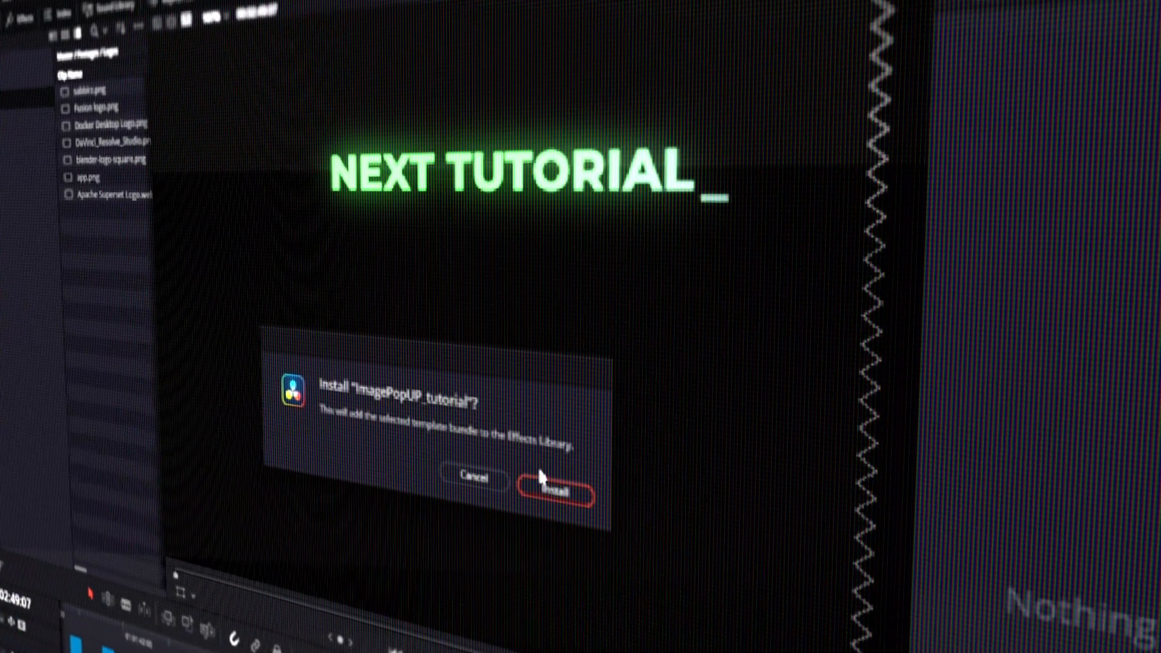
- Install the ImagePopUP_tutorial template bundle and set the ImagePopUP title's Intro Time Scale to 10
left_click(547, 489)
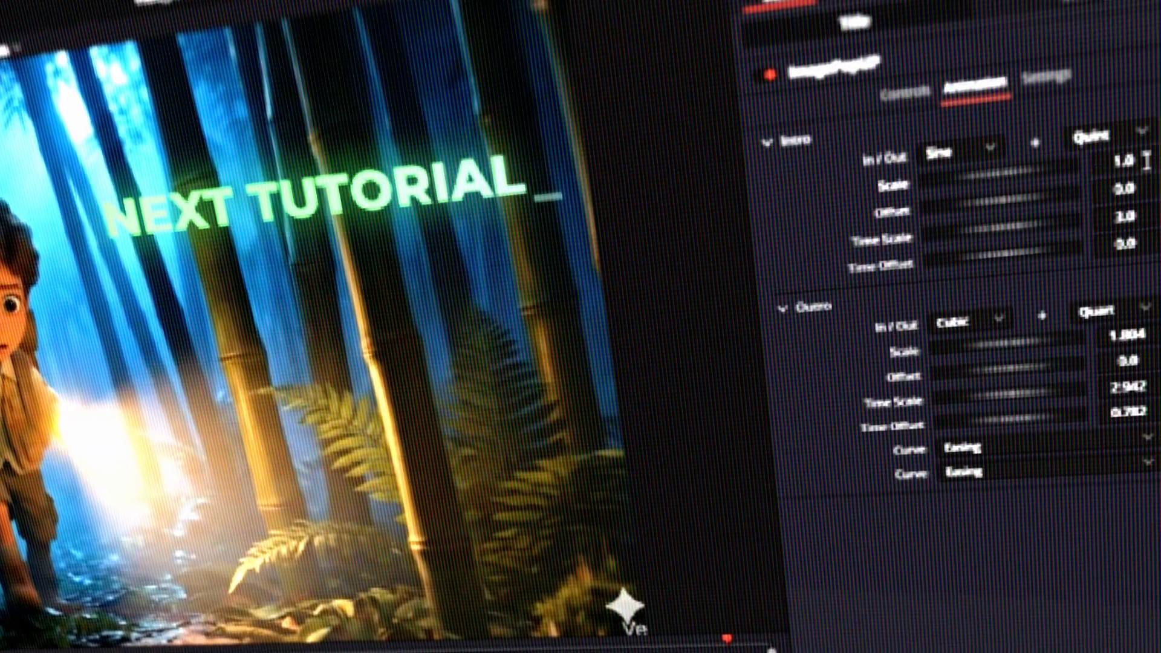
left_click(1132, 160)
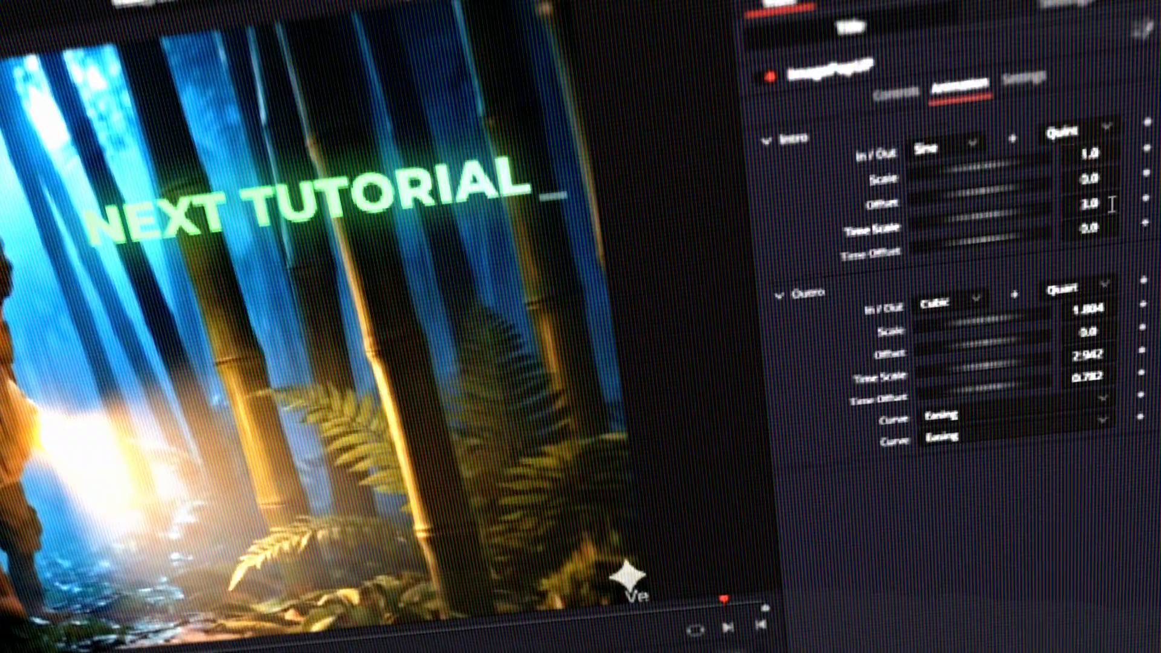
left_click(1112, 204)
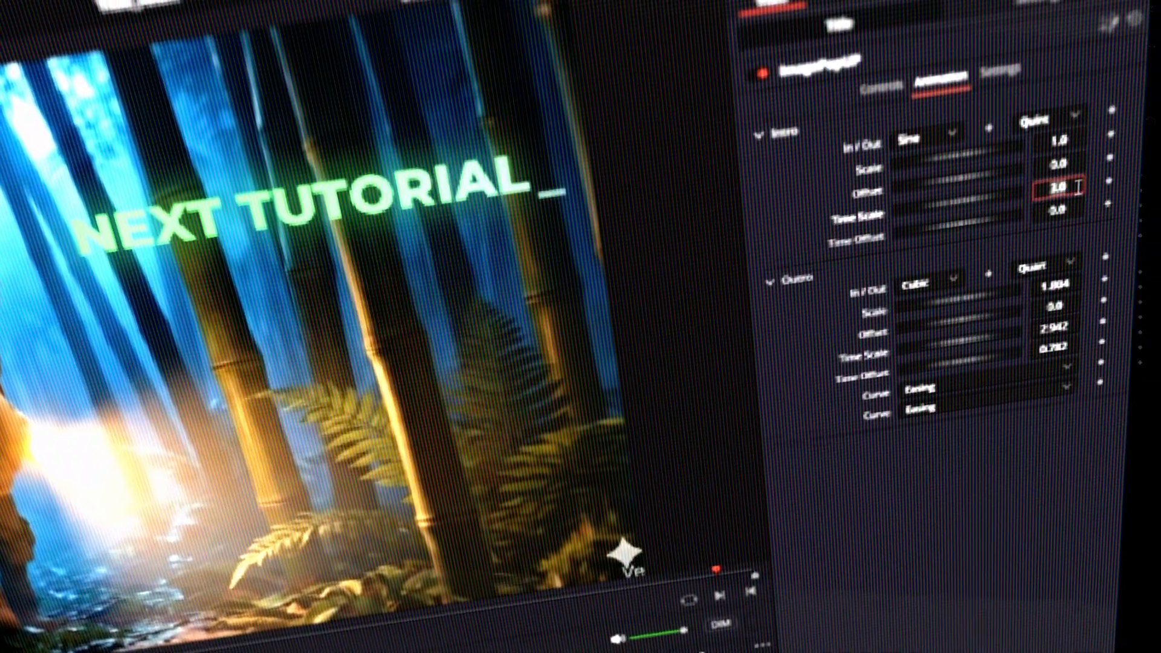
type("10")
key("Tab")
key("Return")
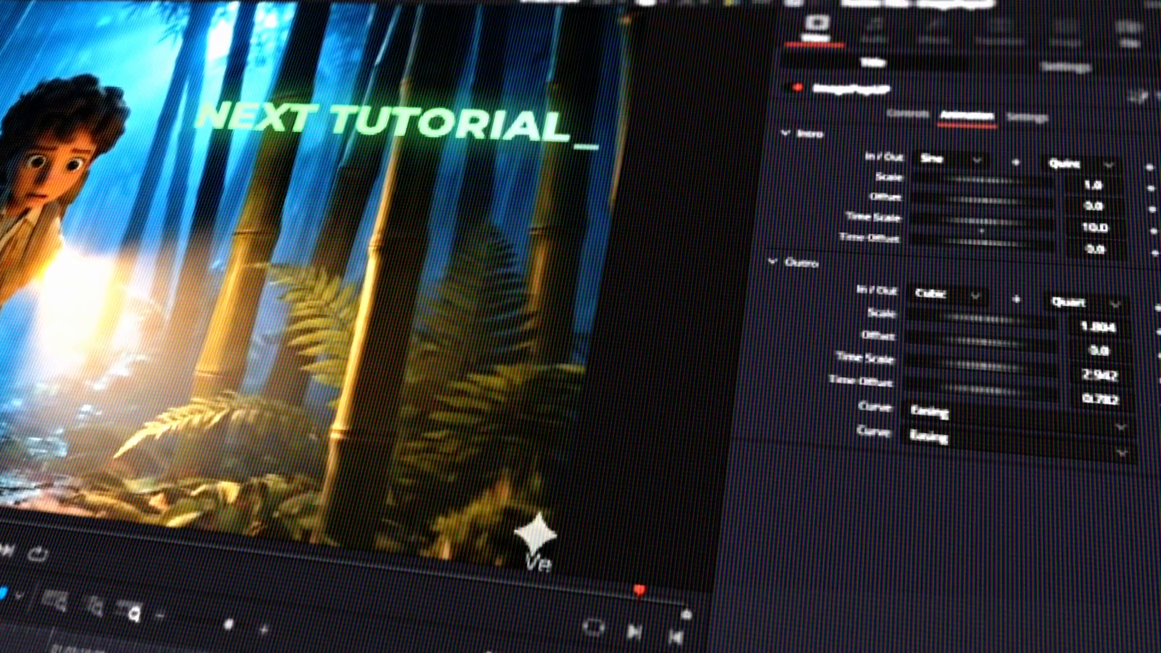